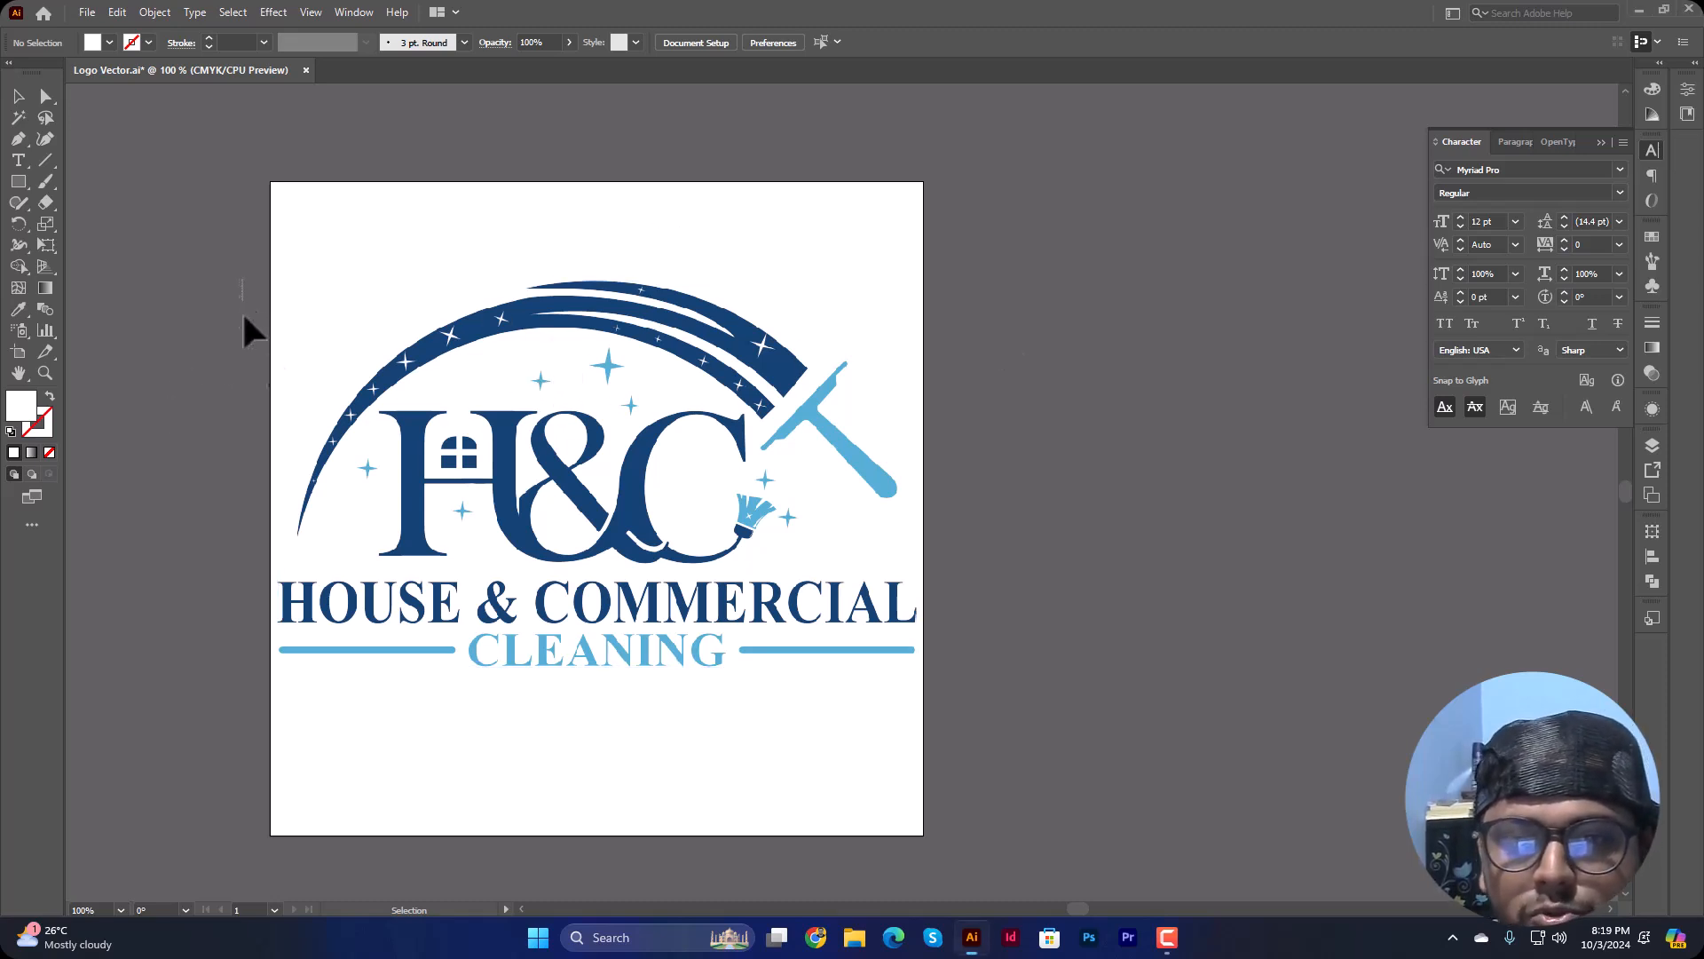
# Step: Move the logo image off the artboard onto the empty canvas beyond its right edge
pyautogui.click(541, 337)
pyautogui.moveTo(459, 350); pyautogui.dragTo(1156, 407)
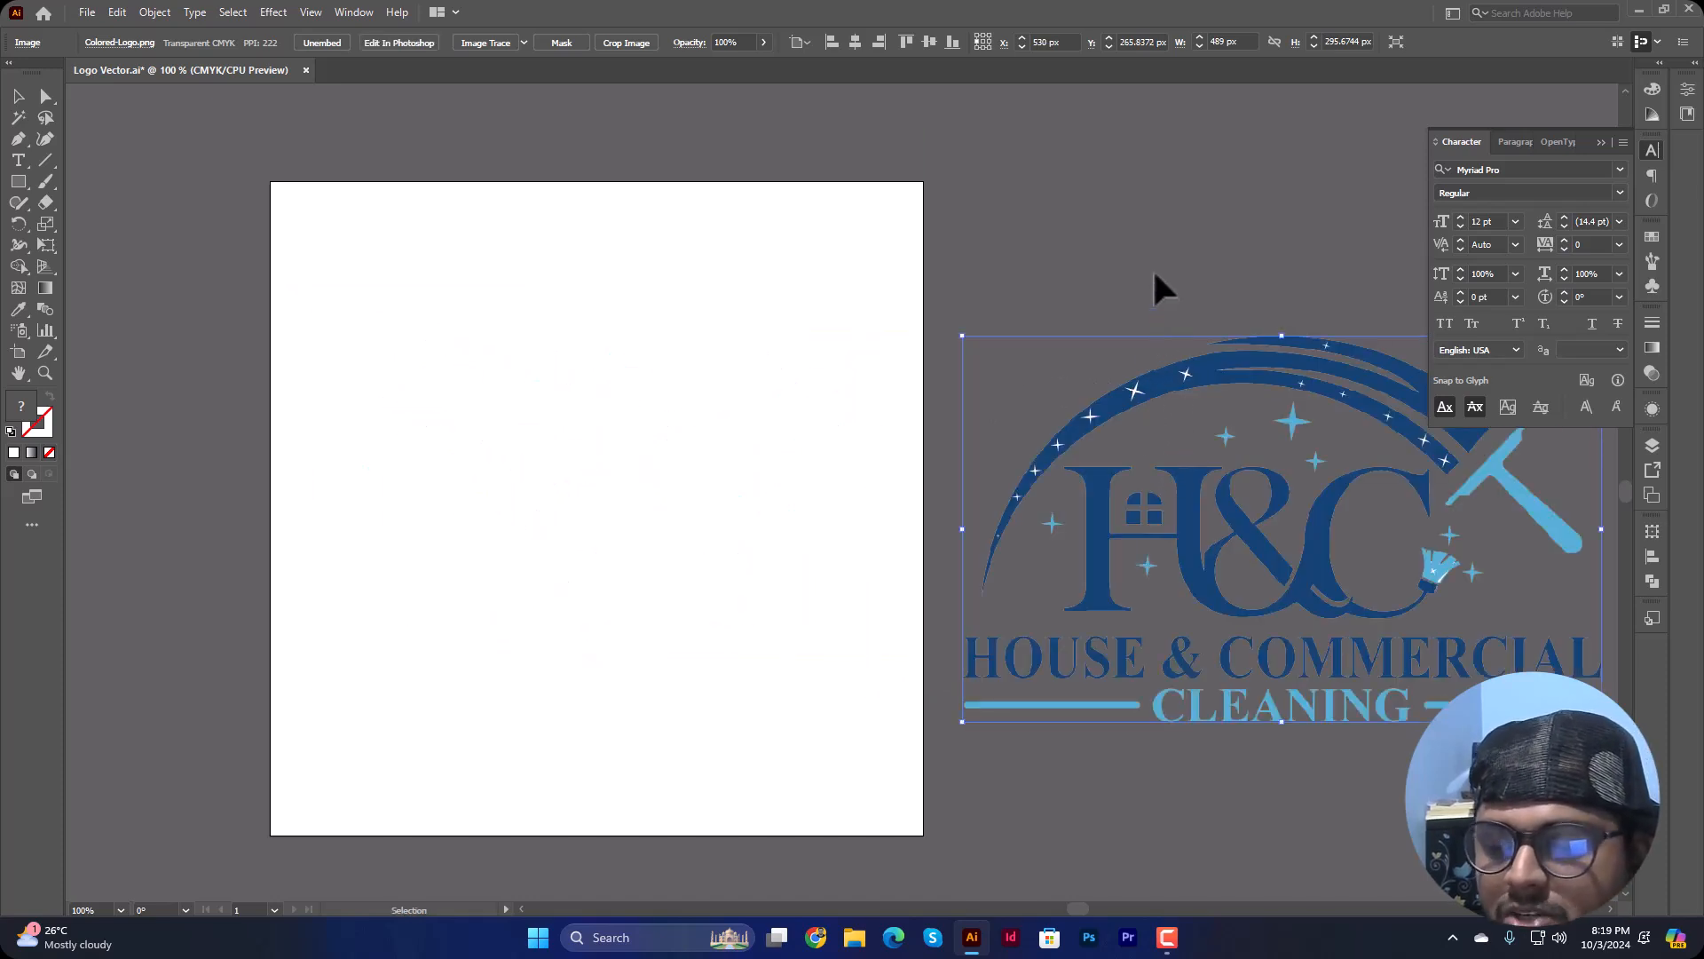
pyautogui.click(1152, 268)
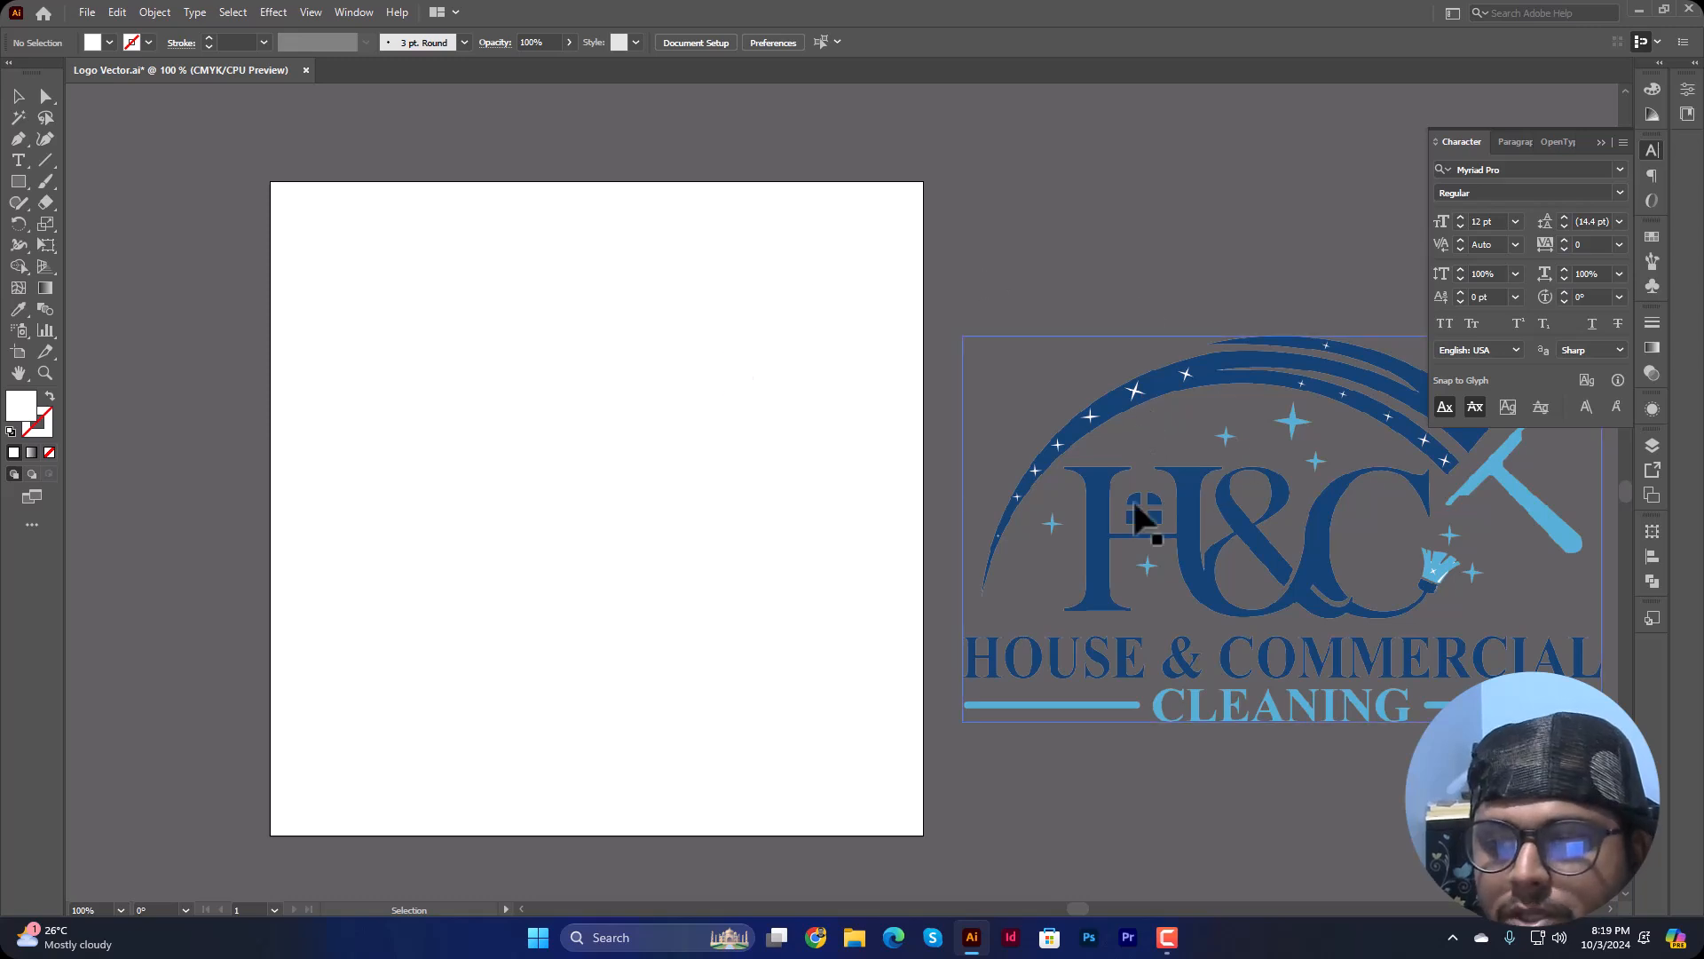
# Step: Move the logo image back onto the artboard, against the artboard's left edge
pyautogui.moveTo(1168, 387); pyautogui.dragTo(494, 381)
pyautogui.click(1047, 401)
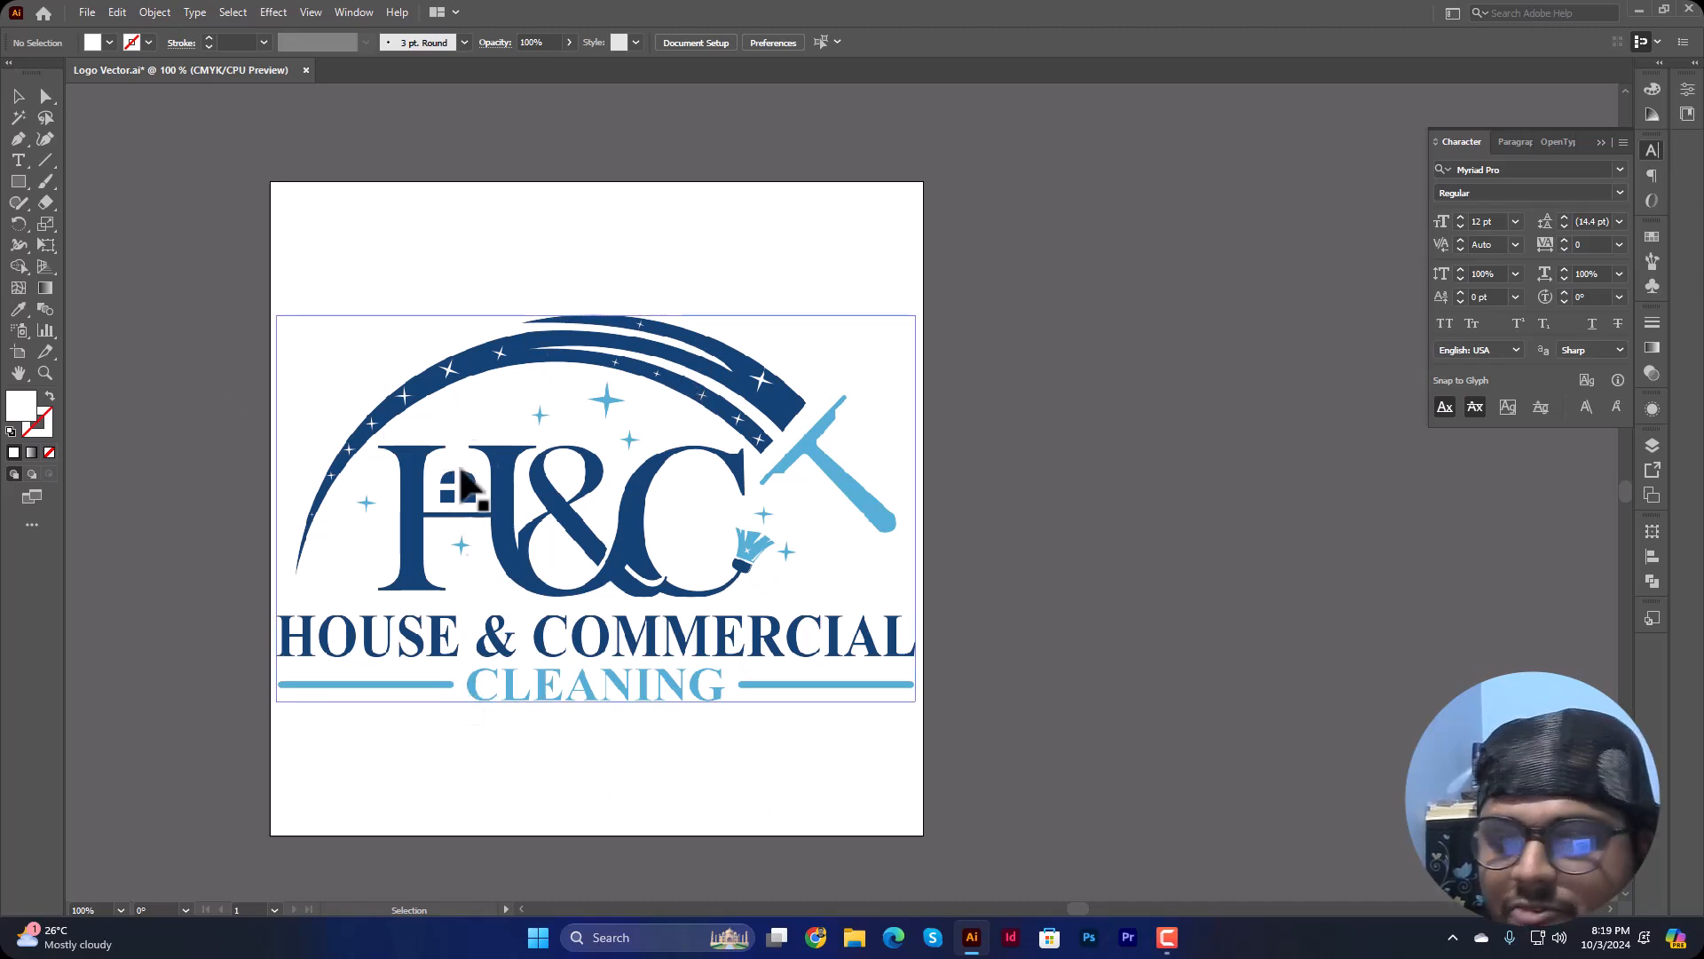
pyautogui.moveTo(418, 393); pyautogui.dragTo(406, 392)
# Step: Try enlarging the logo image proportionally to about 716 px wide
pyautogui.moveTo(907, 317); pyautogui.dragTo(1241, 151)
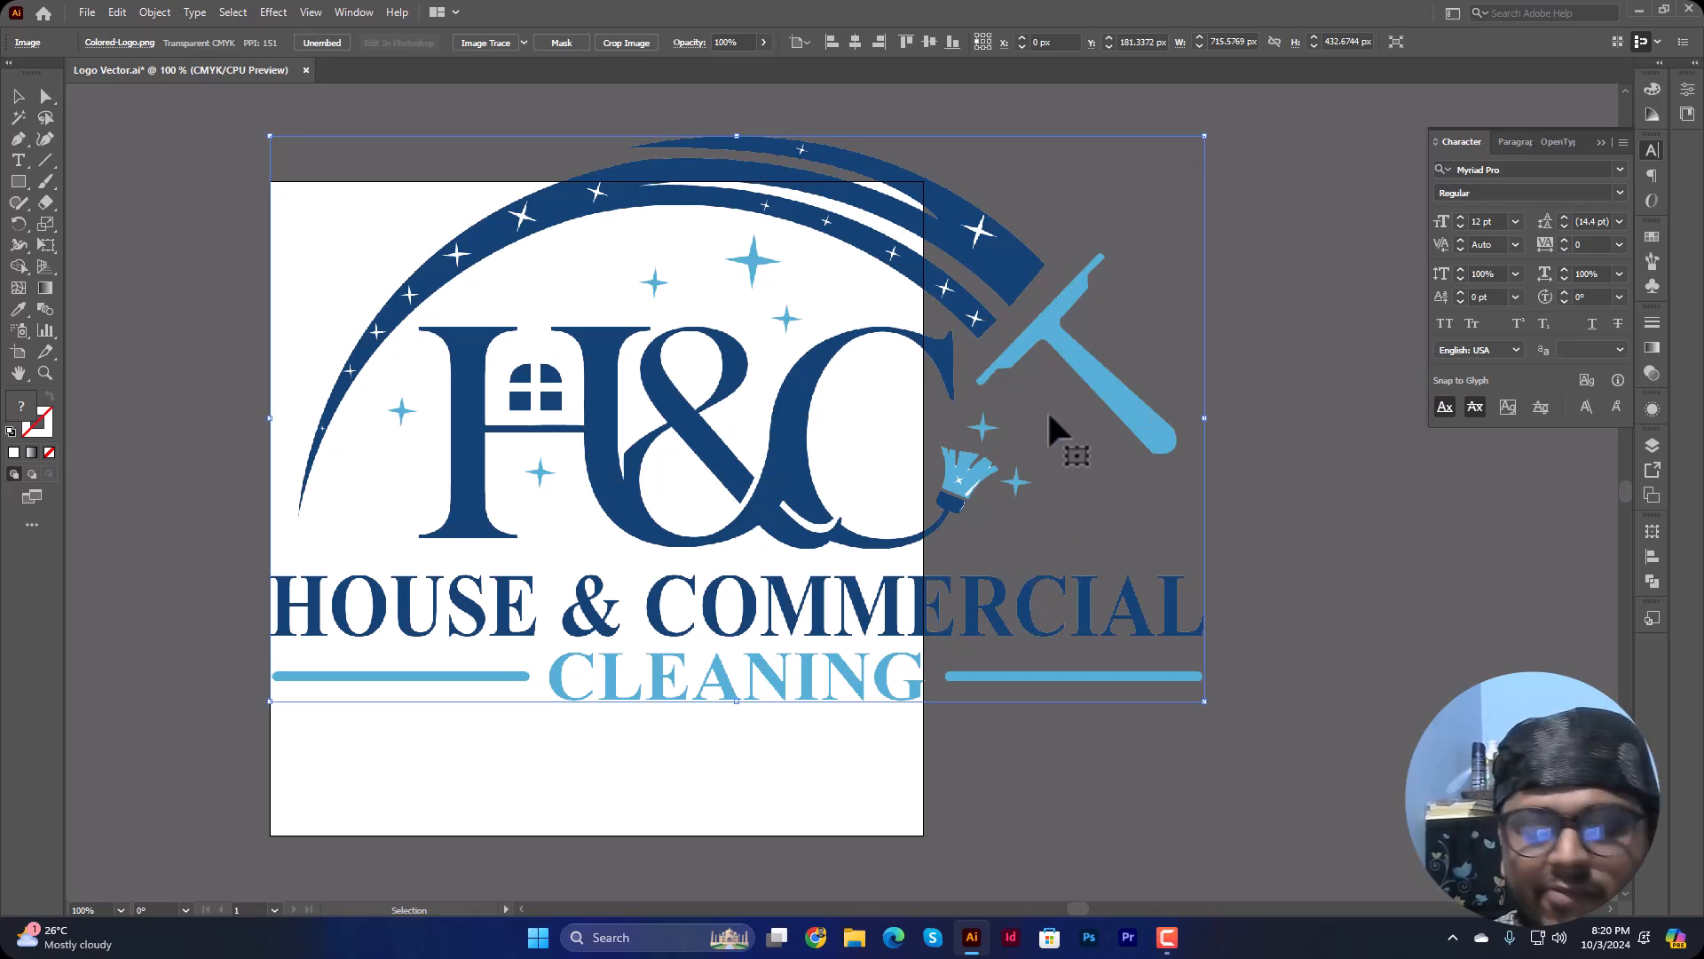
pyautogui.hotkey('ctrl', 'z')
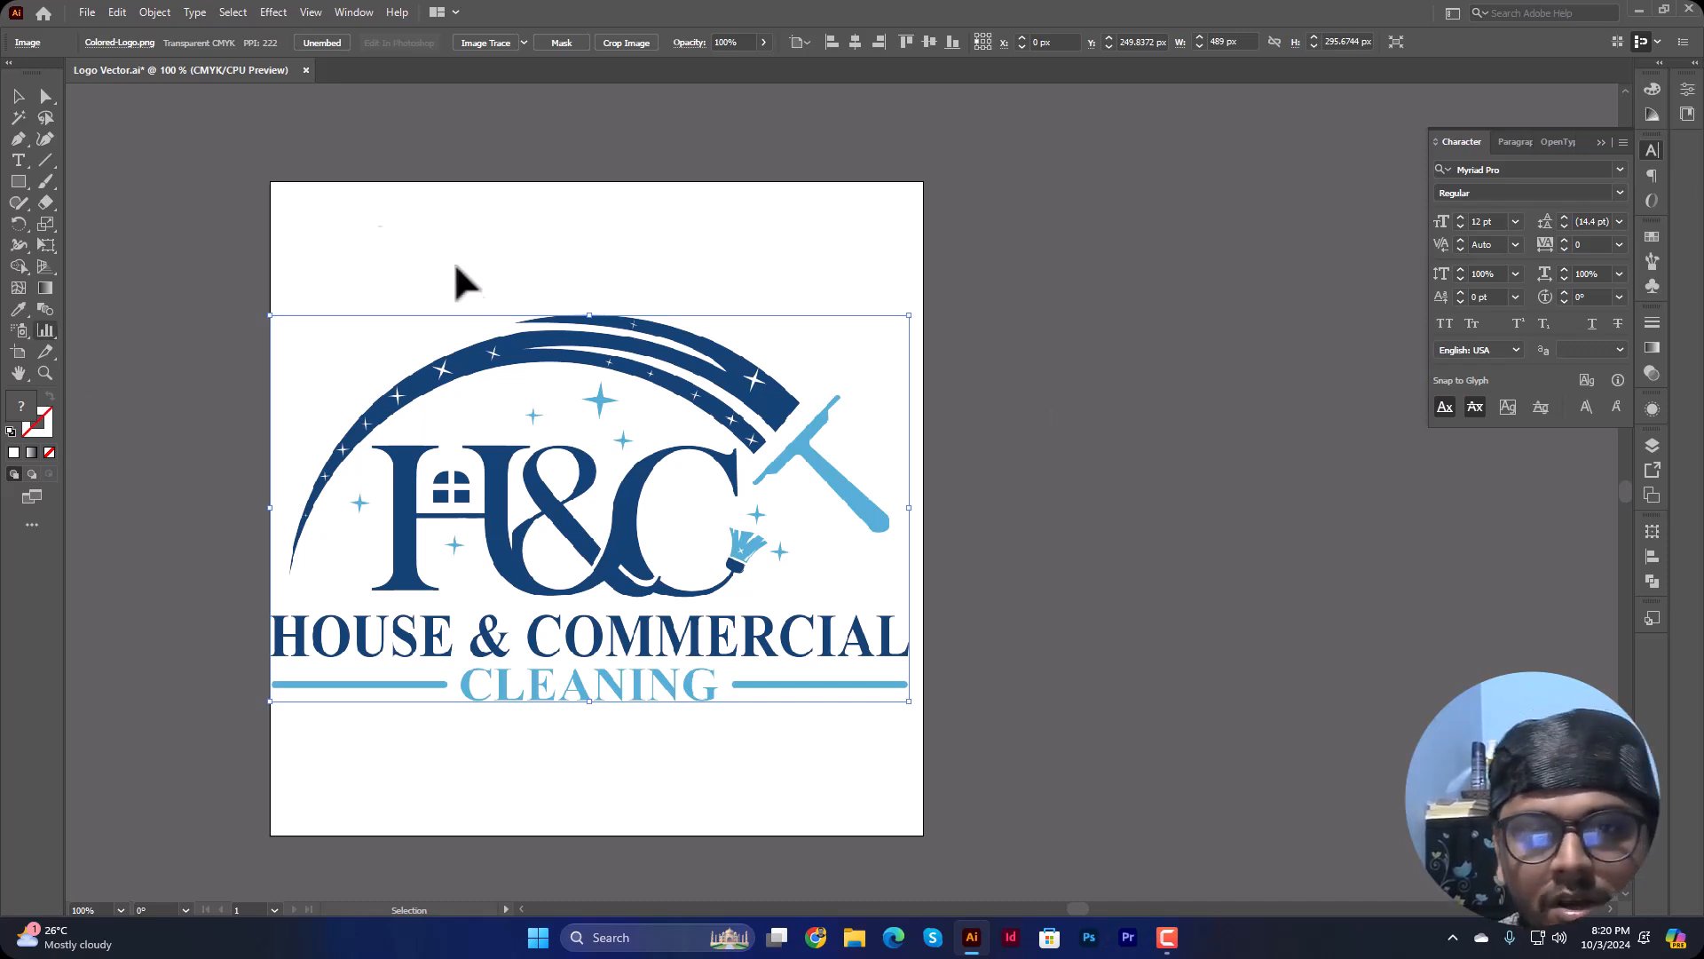
# Step: Draw a white square about 62 px wide to the left of the artboard and duplicate it twice in a column below
pyautogui.moveTo(437, 285); pyautogui.dragTo(644, 256)
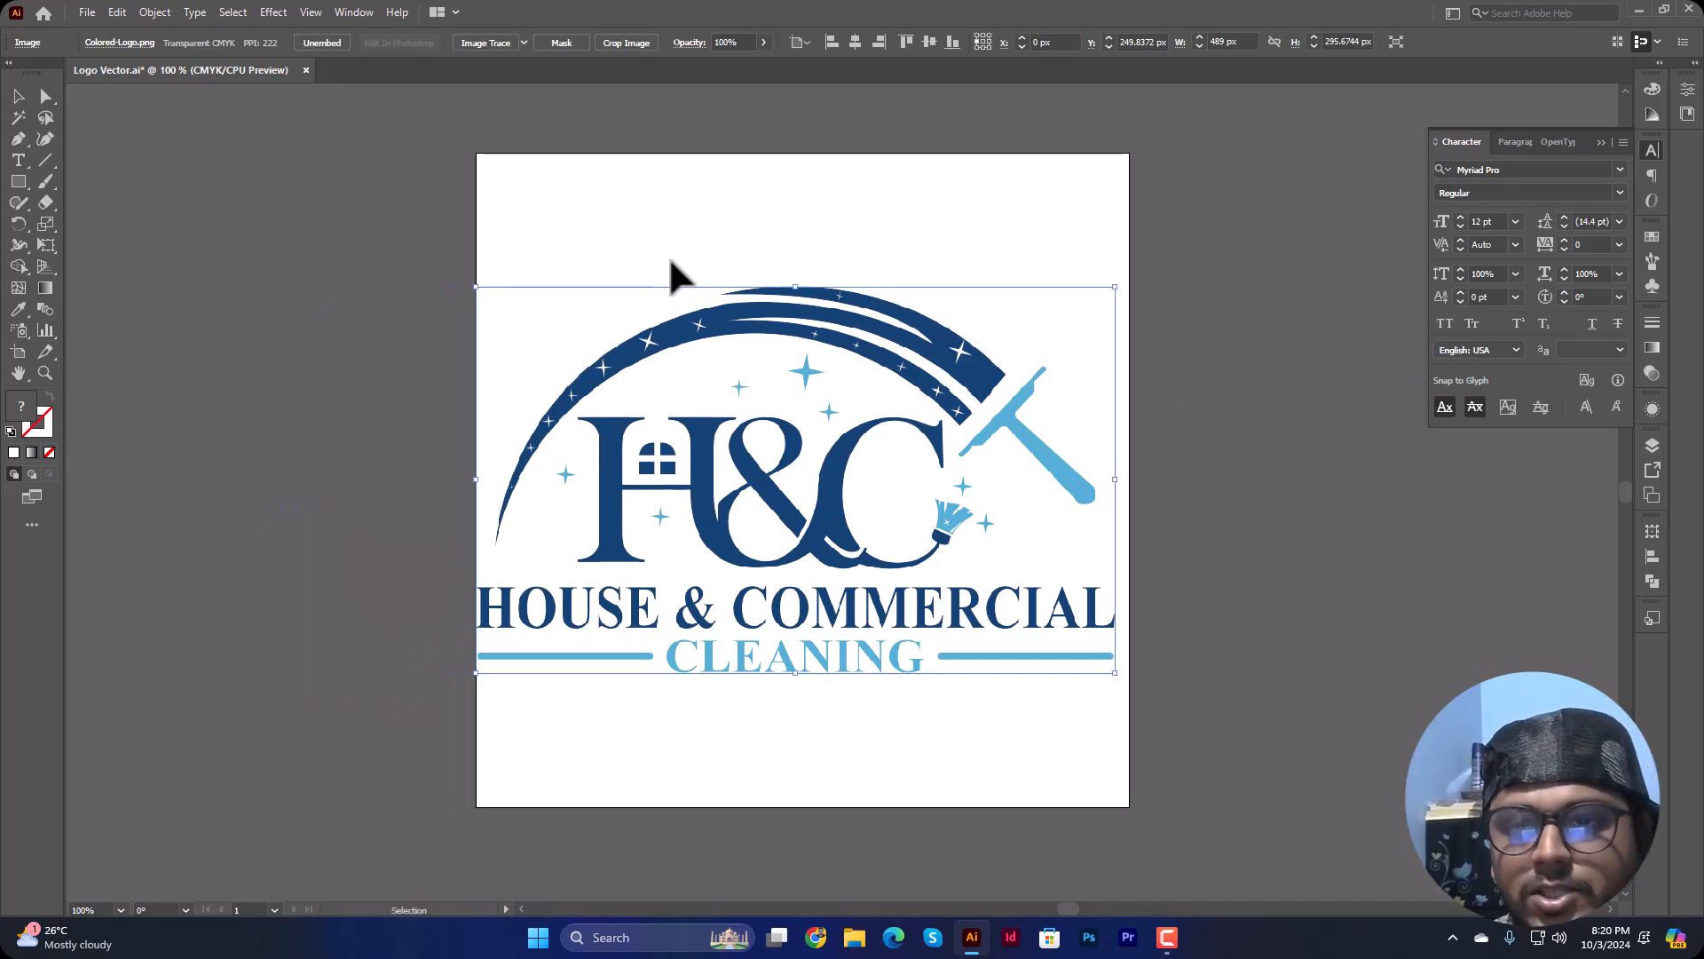
pyautogui.click(339, 286)
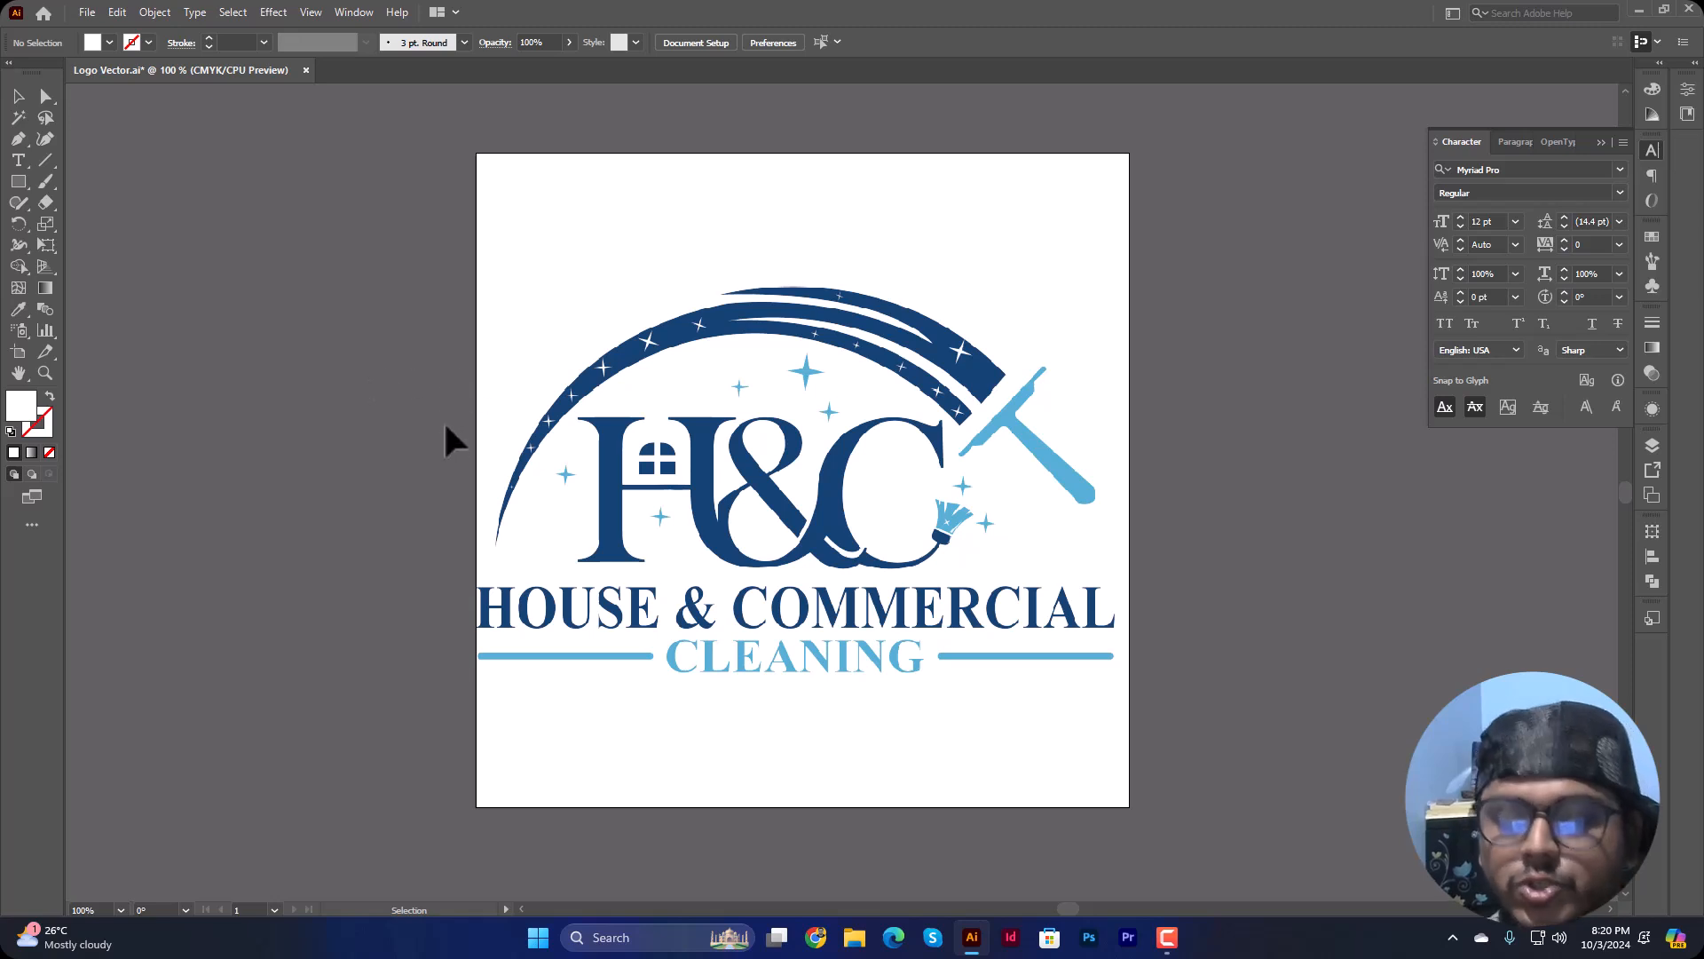
pyautogui.click(18, 182)
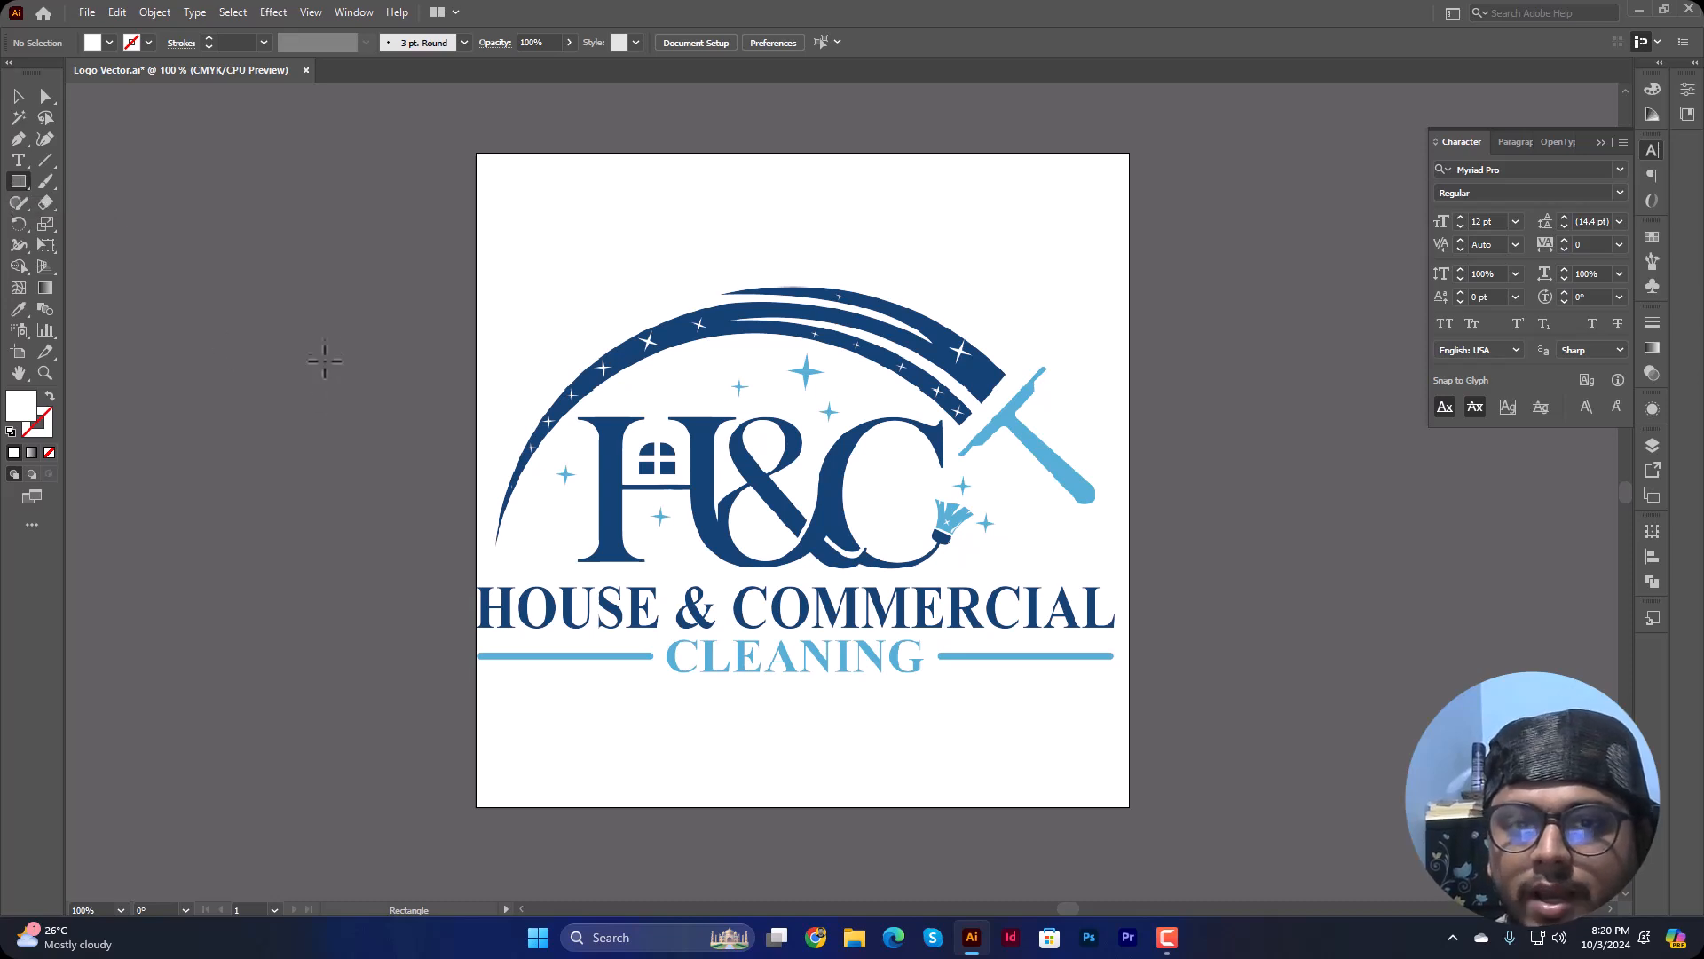
pyautogui.moveTo(302, 287); pyautogui.dragTo(384, 367)
pyautogui.click(19, 96)
pyautogui.moveTo(349, 323); pyautogui.dragTo(341, 404)
pyautogui.click(419, 584)
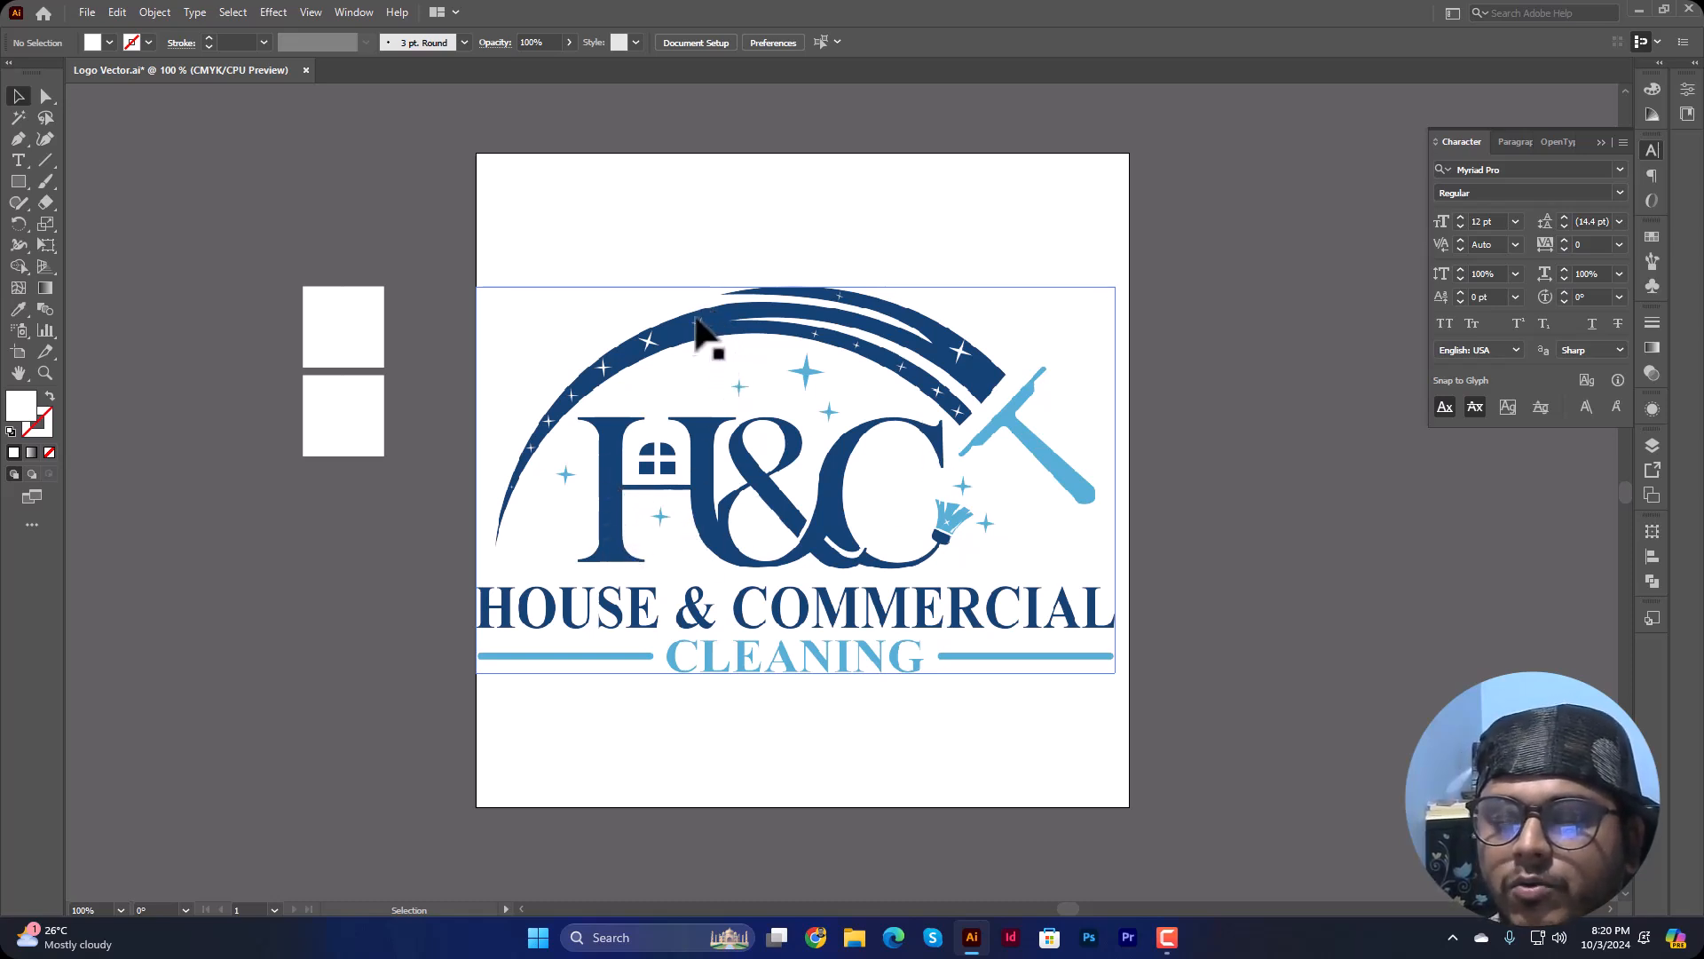
pyautogui.moveTo(335, 424); pyautogui.dragTo(319, 517)
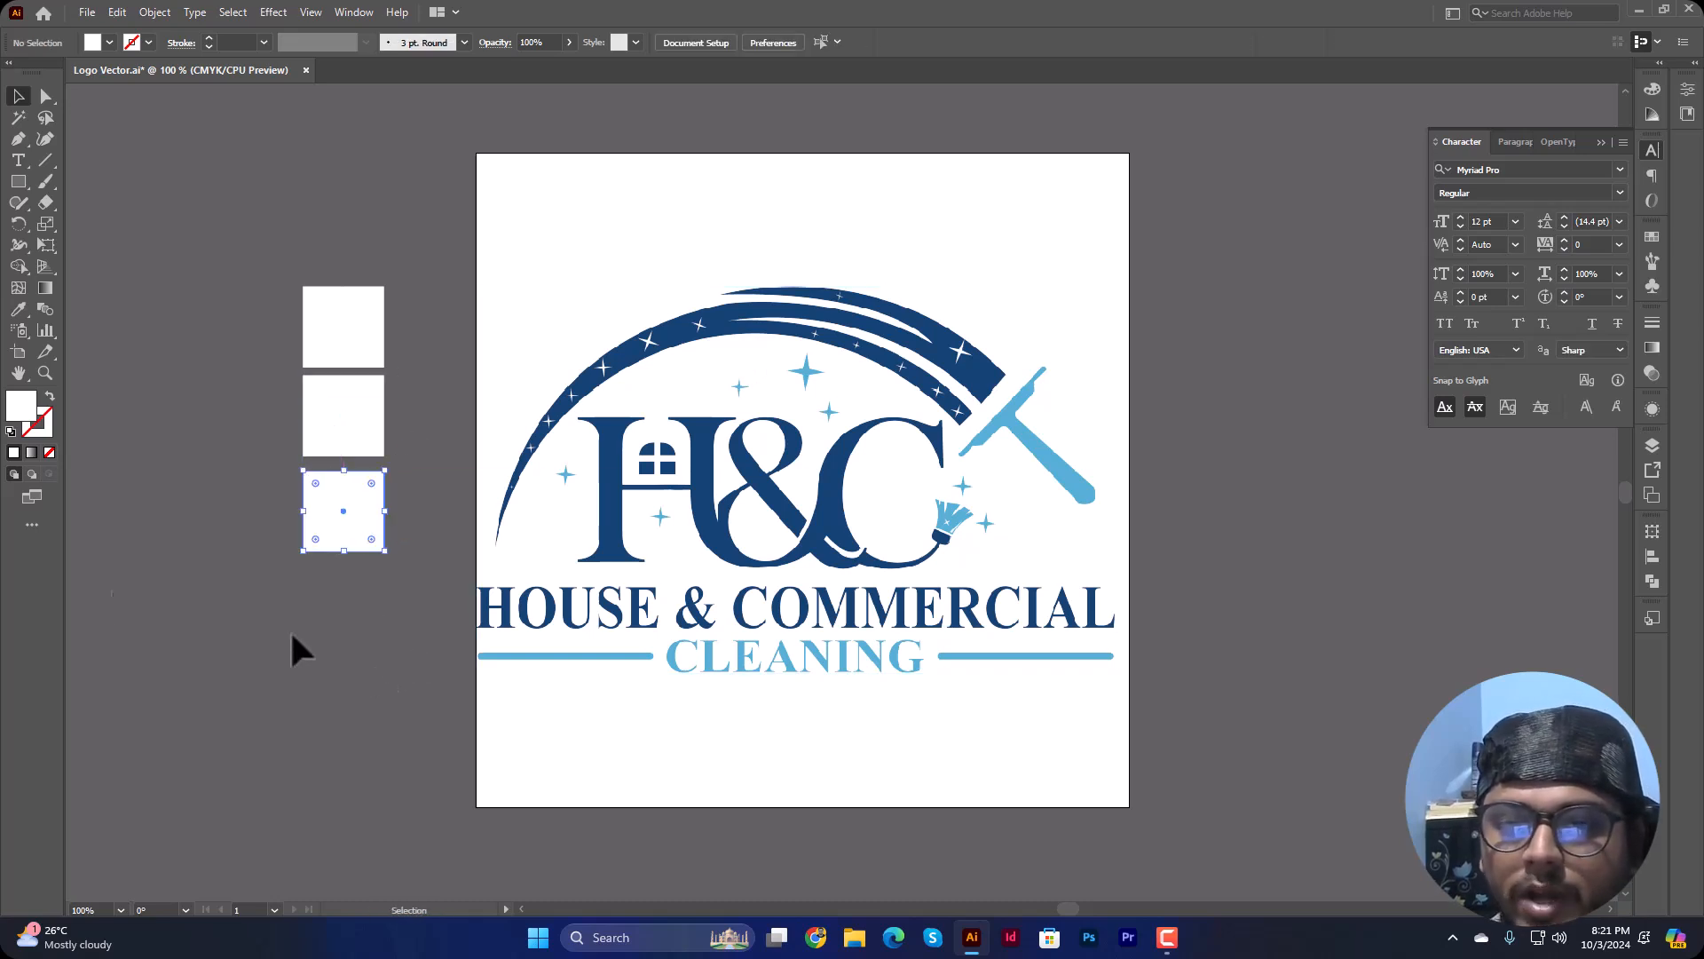
# Step: Fill the middle square with the dark blue sampled from the logo's arc using the Eyedropper
pyautogui.click(320, 437)
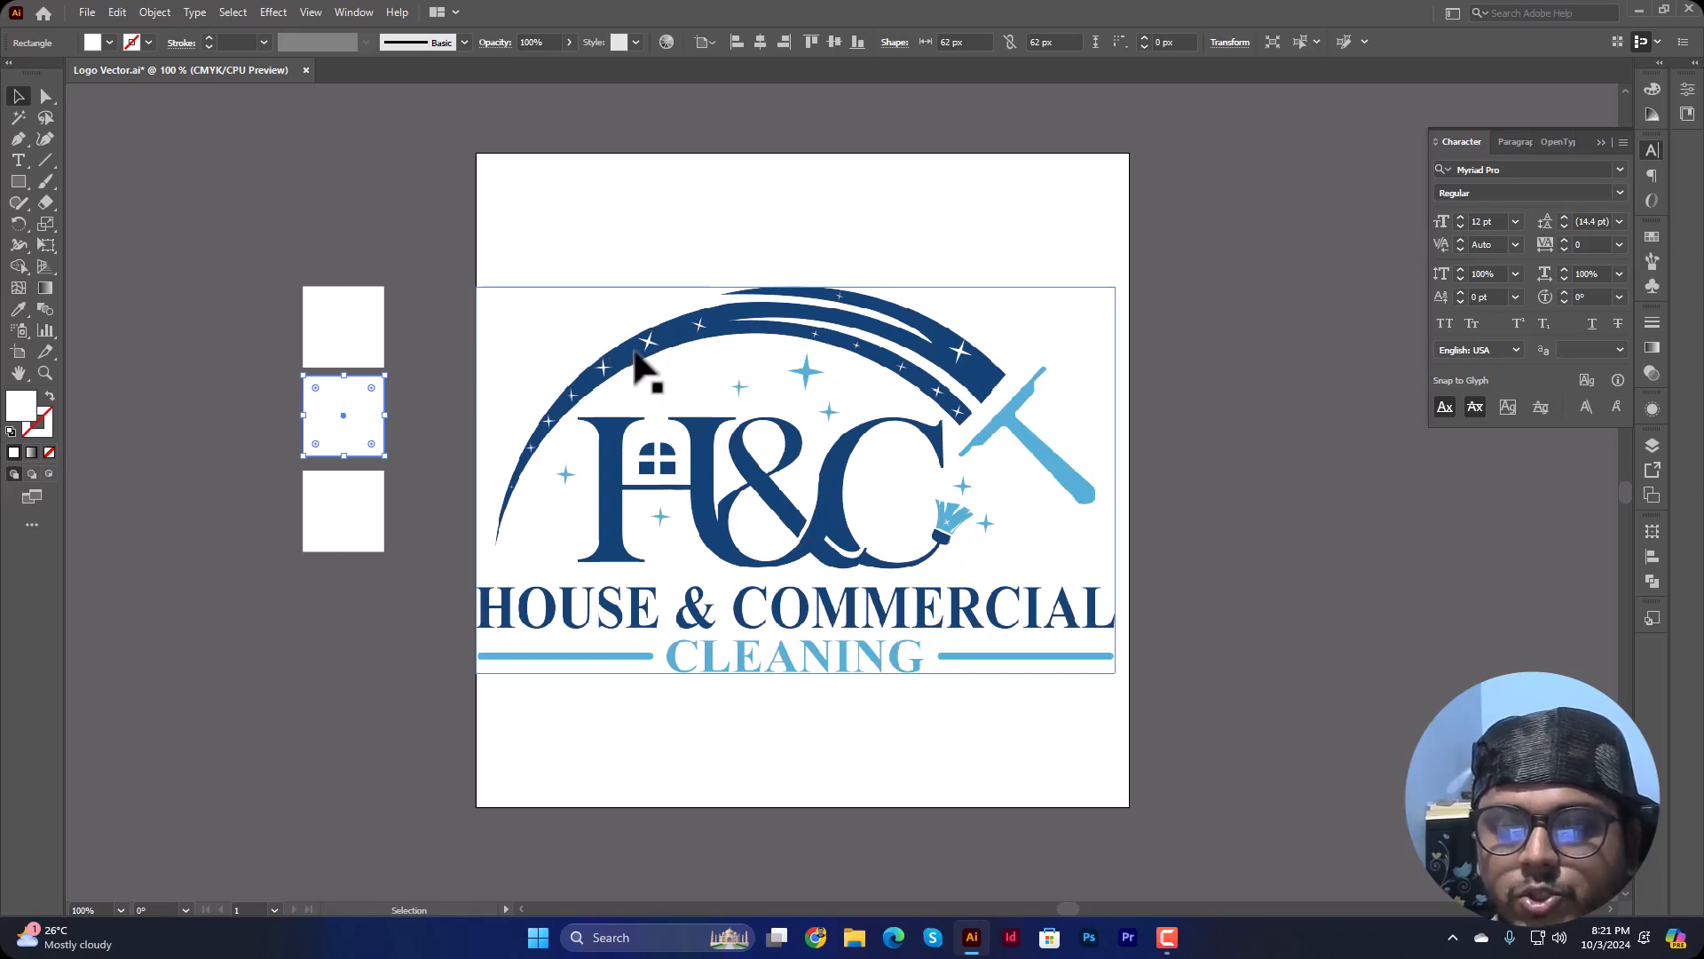
pyautogui.click(18, 309)
pyautogui.click(631, 353)
pyautogui.press('v')
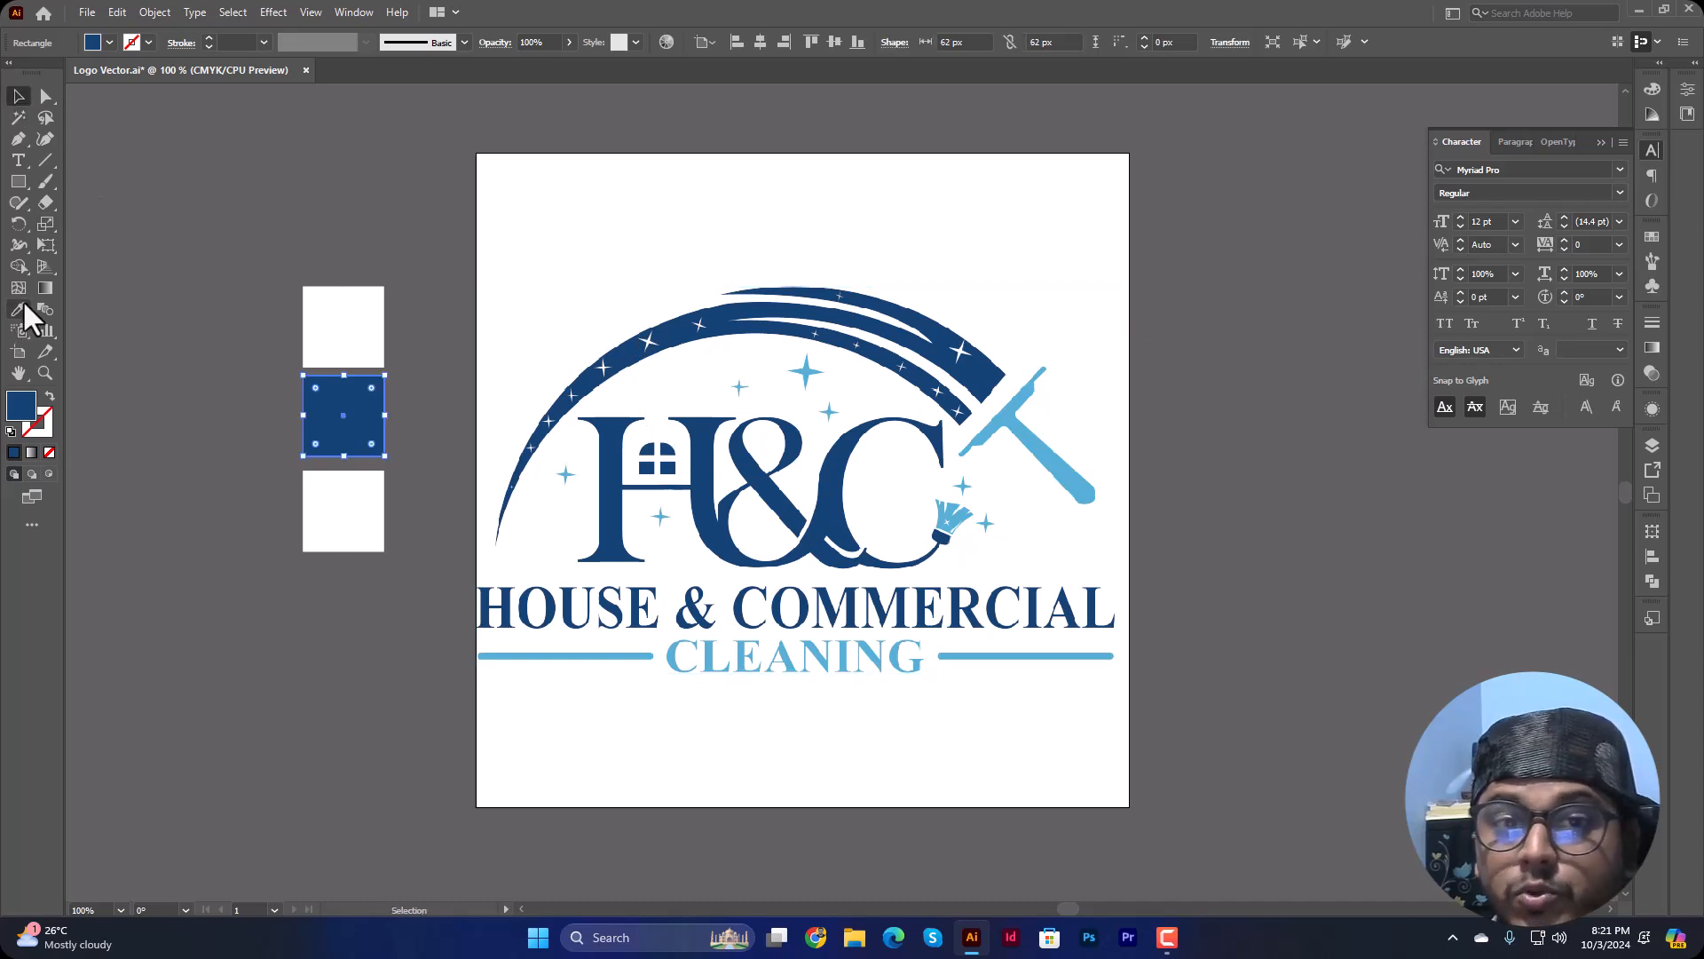
pyautogui.click(241, 541)
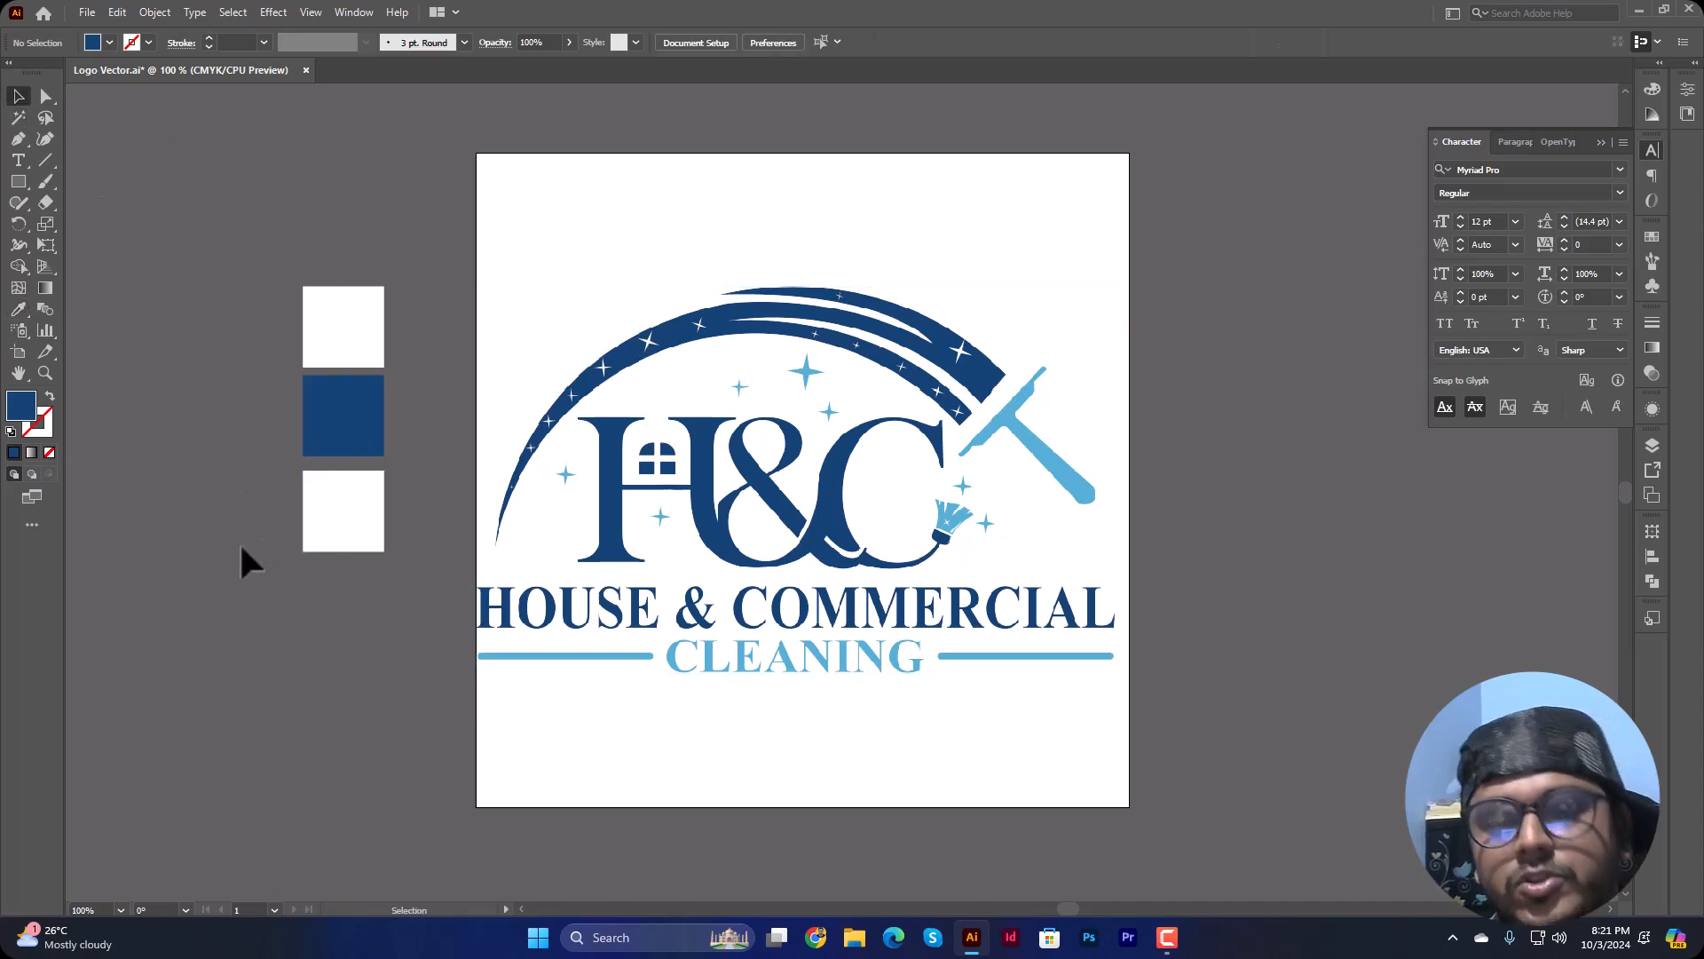
# Step: Fill the bottom square with the light blue sampled from the logo's squeegee using the Eyedropper
pyautogui.moveTo(263, 505); pyautogui.dragTo(406, 548)
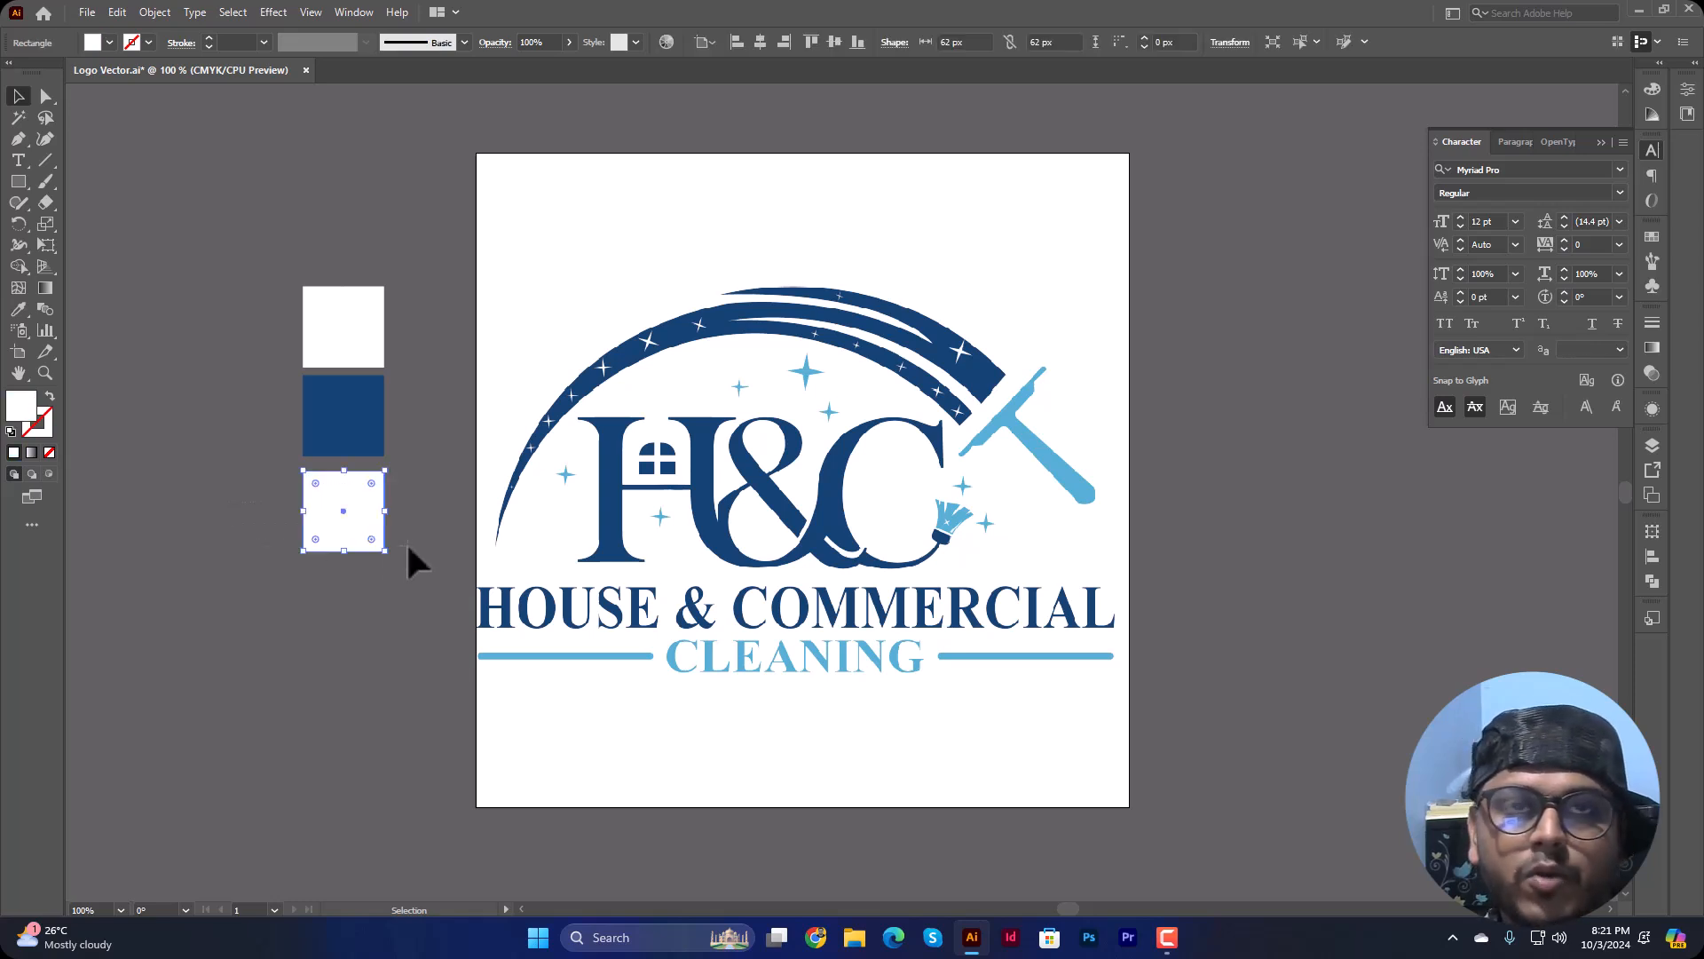
pyautogui.click(23, 303)
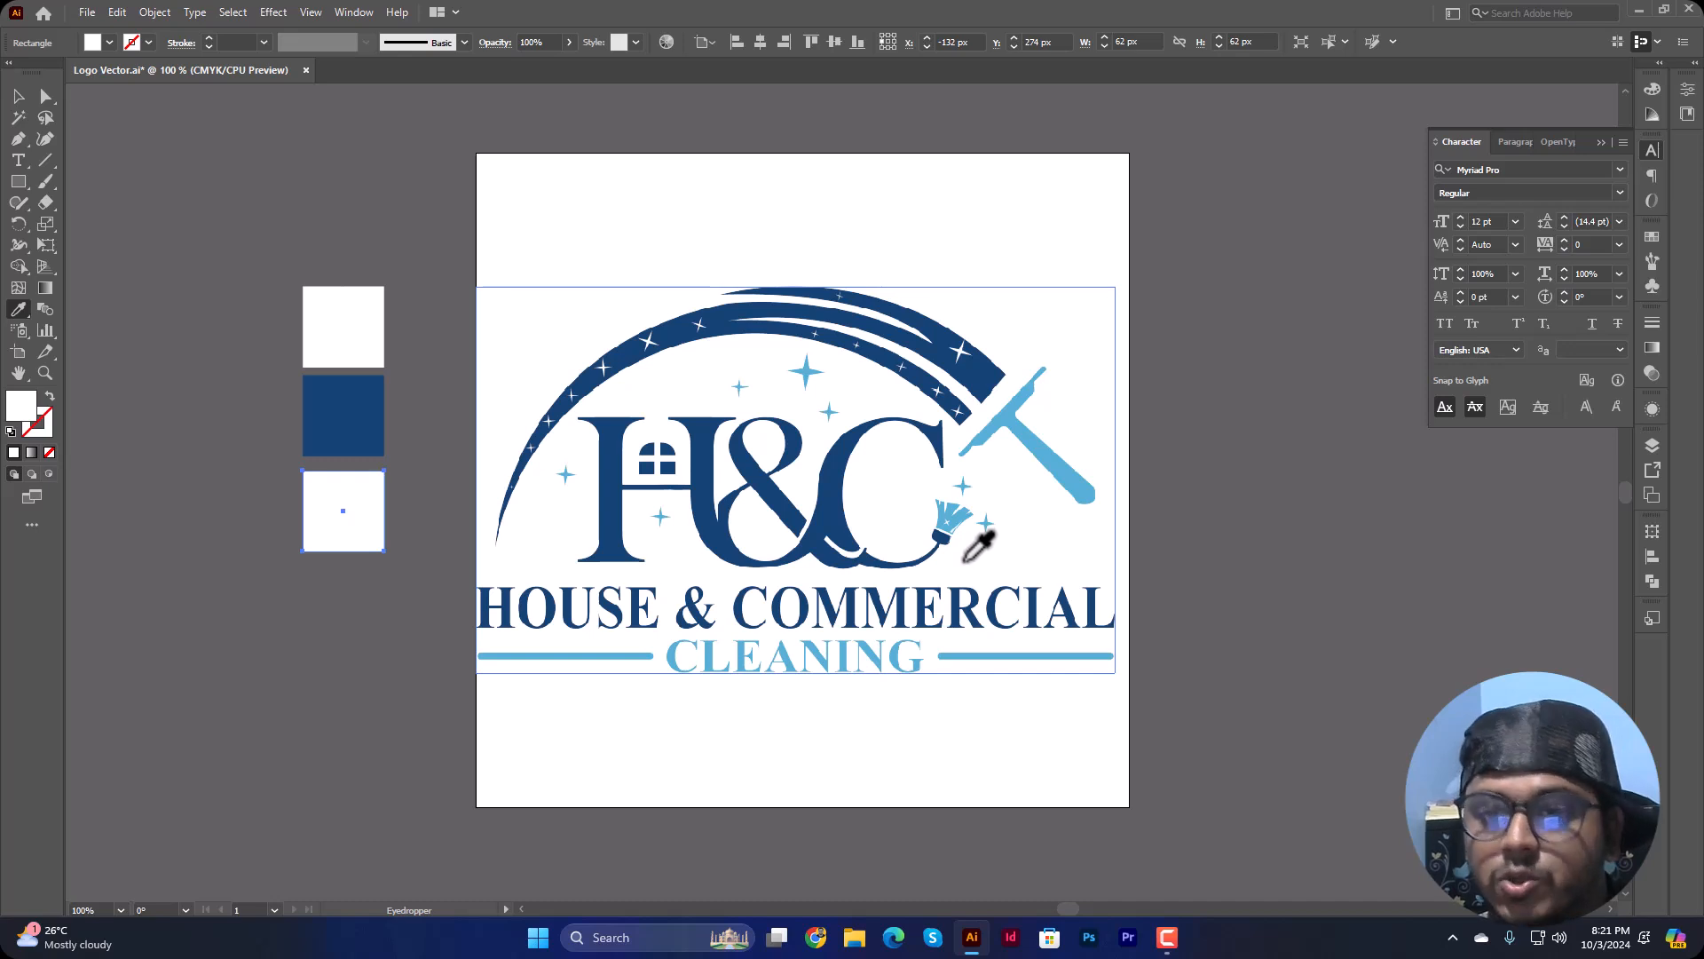
pyautogui.click(995, 427)
pyautogui.click(19, 96)
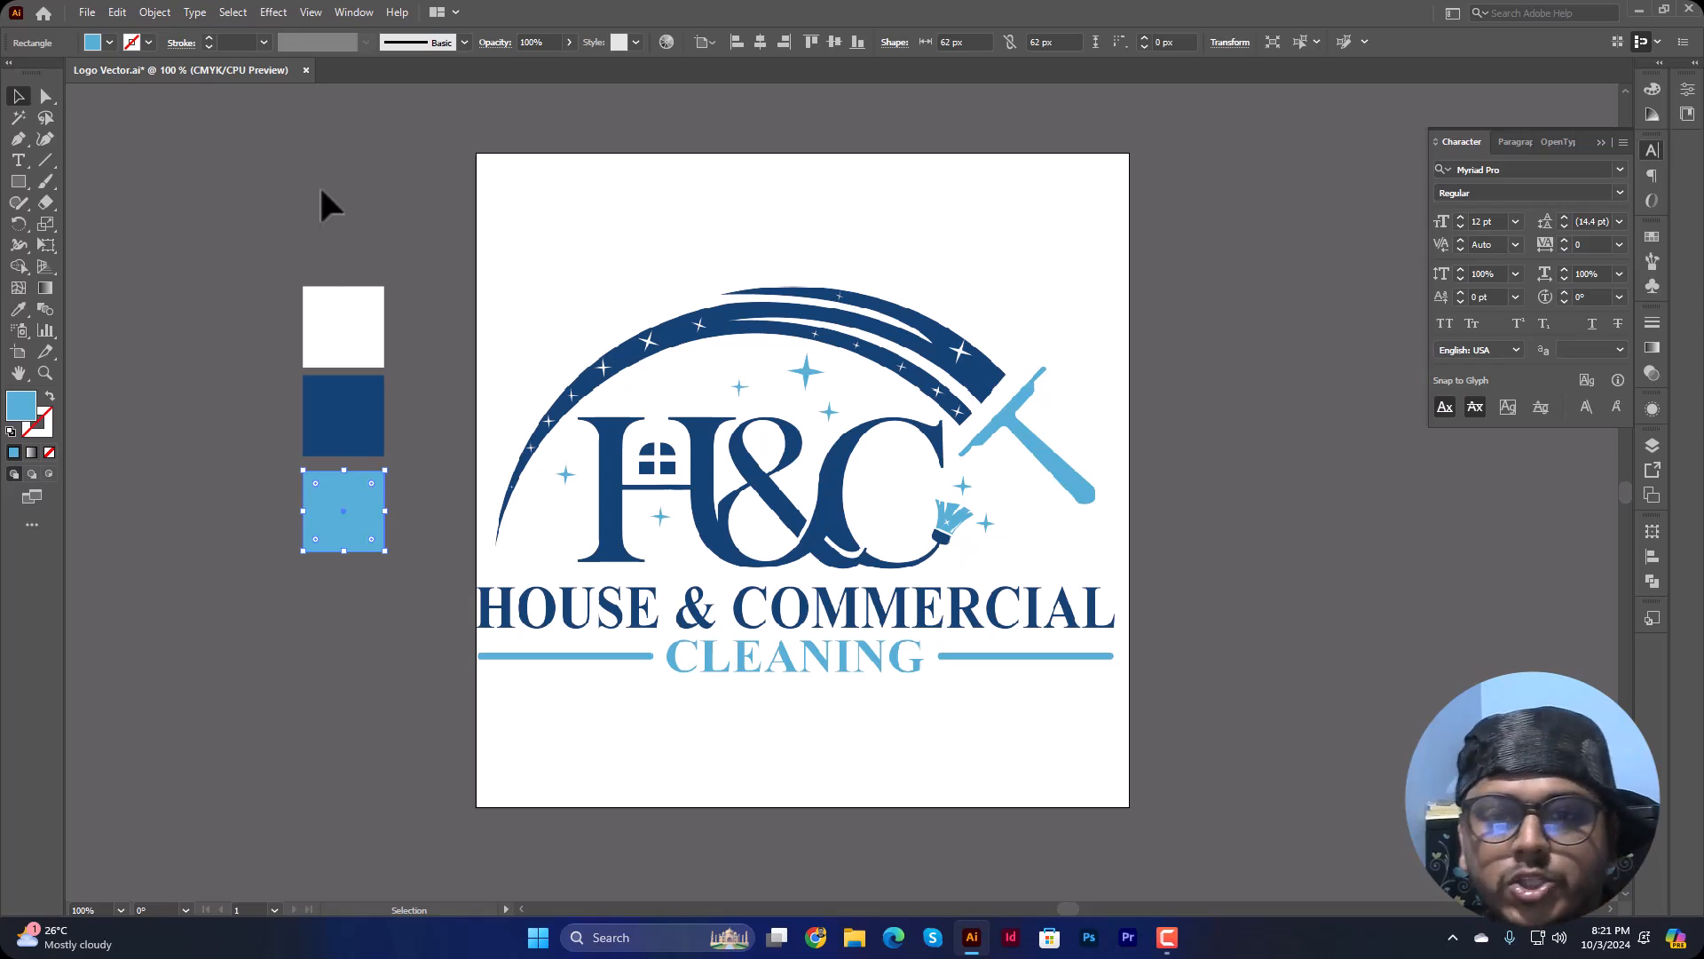
pyautogui.click(355, 212)
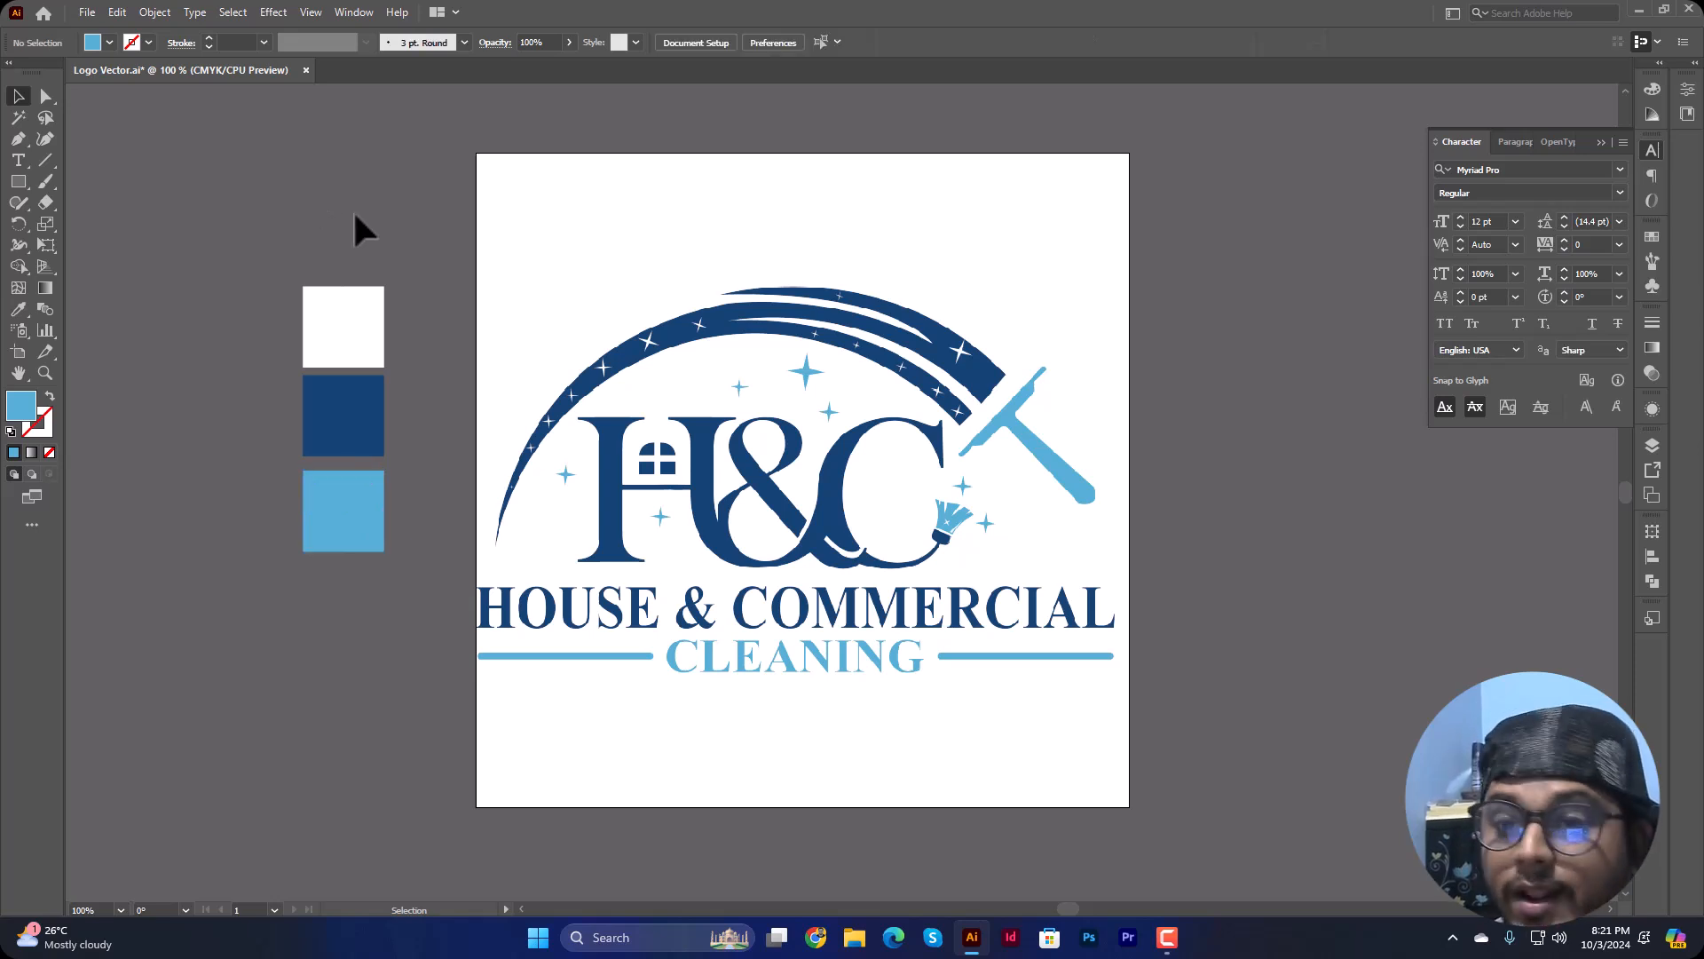
pyautogui.moveTo(240, 294); pyautogui.dragTo(371, 615)
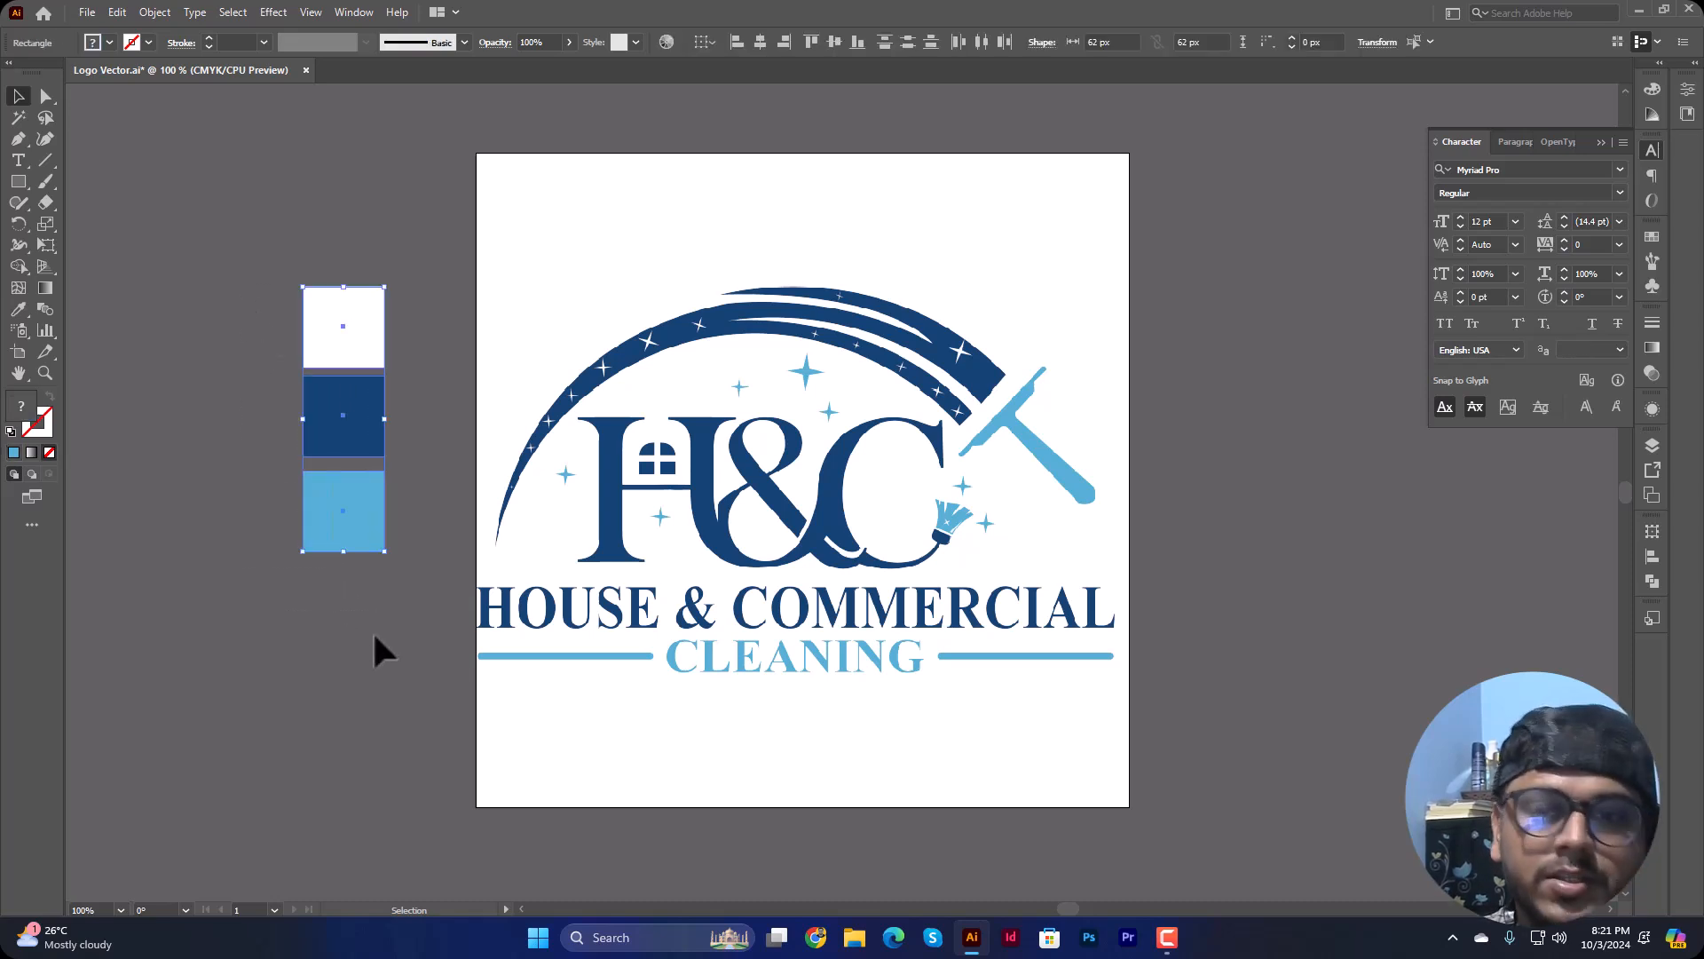
pyautogui.click(374, 637)
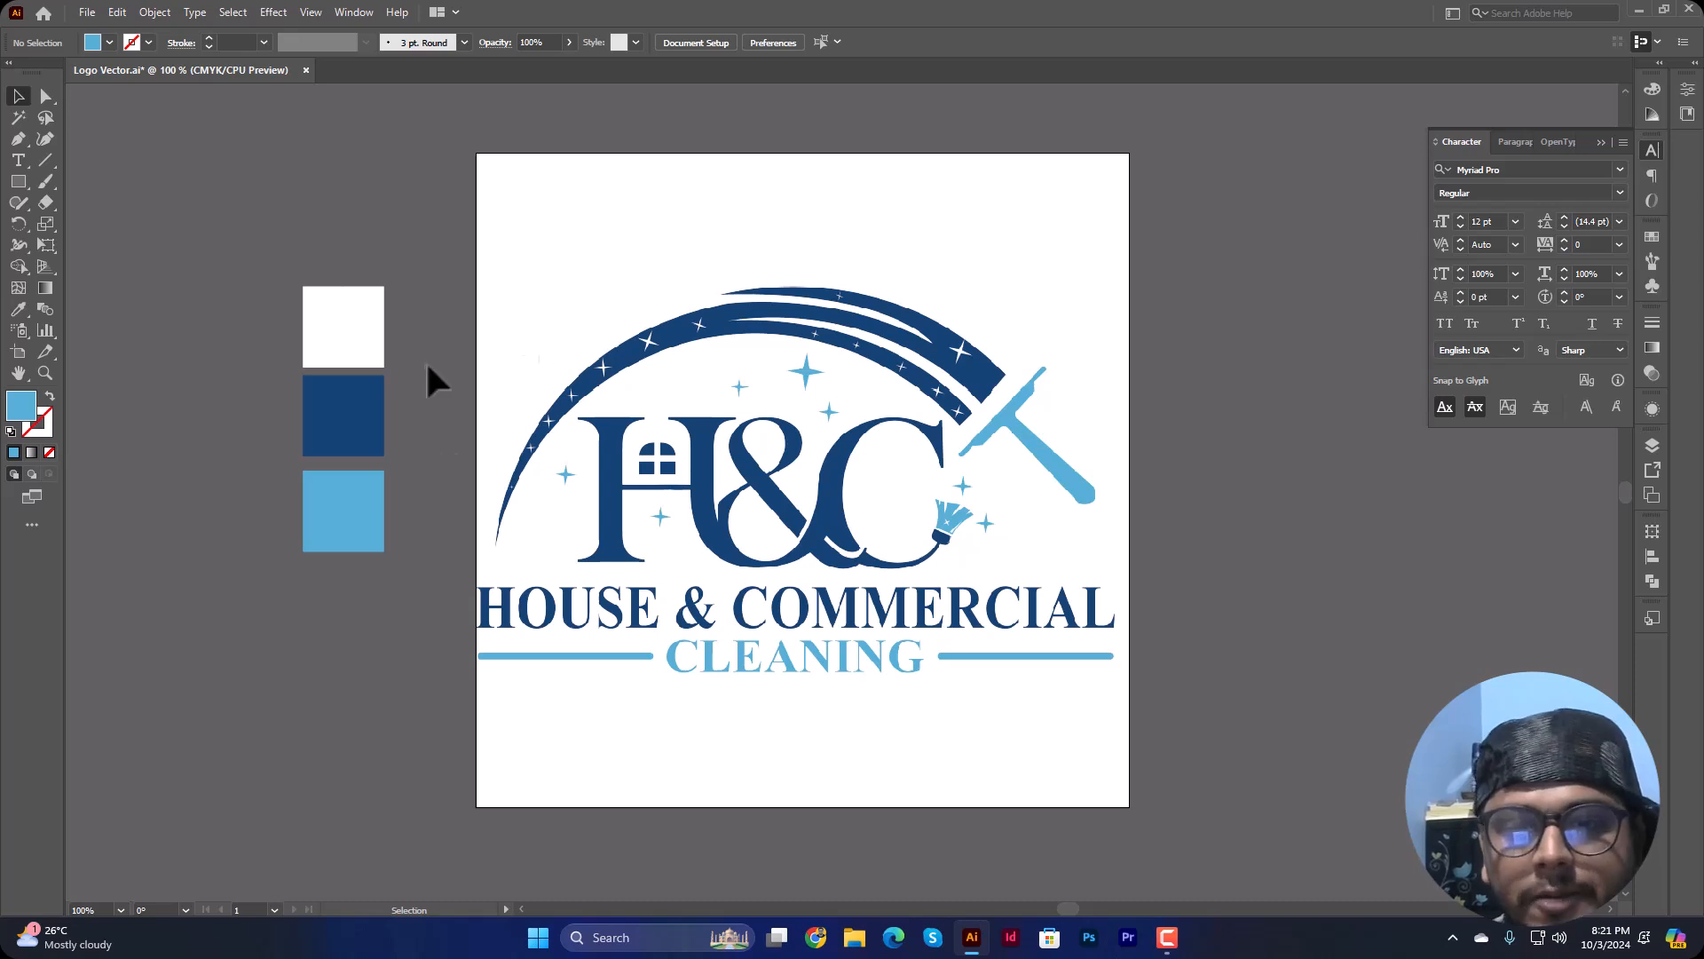
pyautogui.click(780, 540)
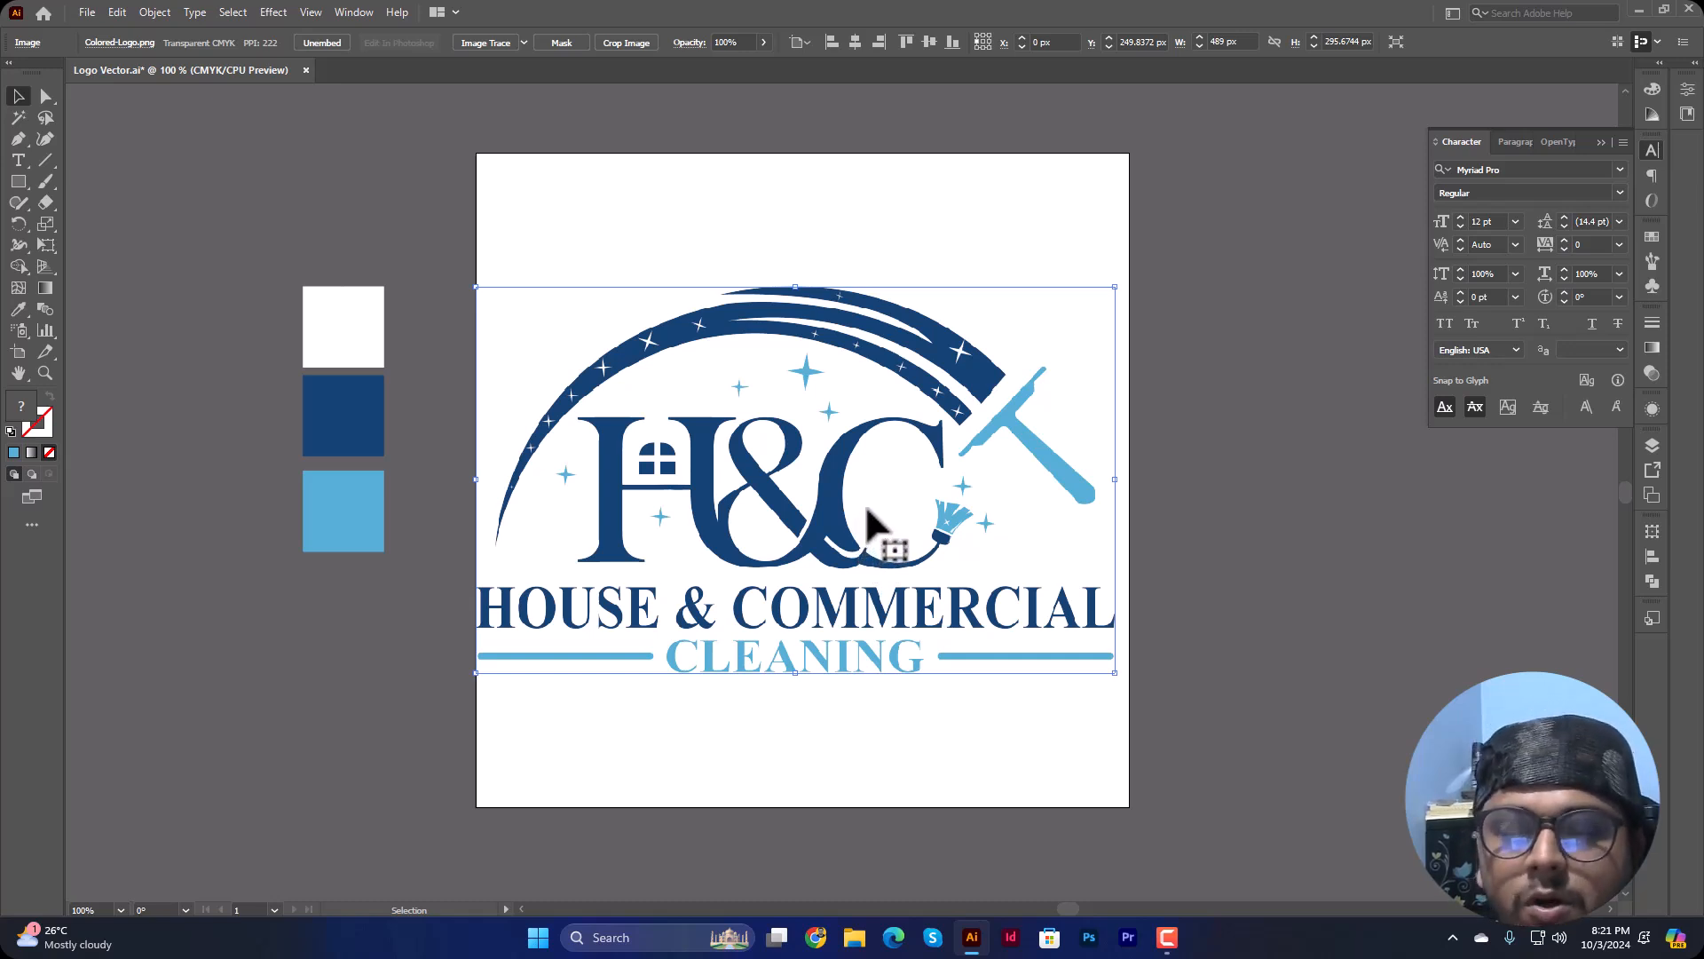
pyautogui.click(1145, 533)
# Step: Apply Image Trace to the logo image with the High Fidelity Photo preset
pyautogui.click(808, 329)
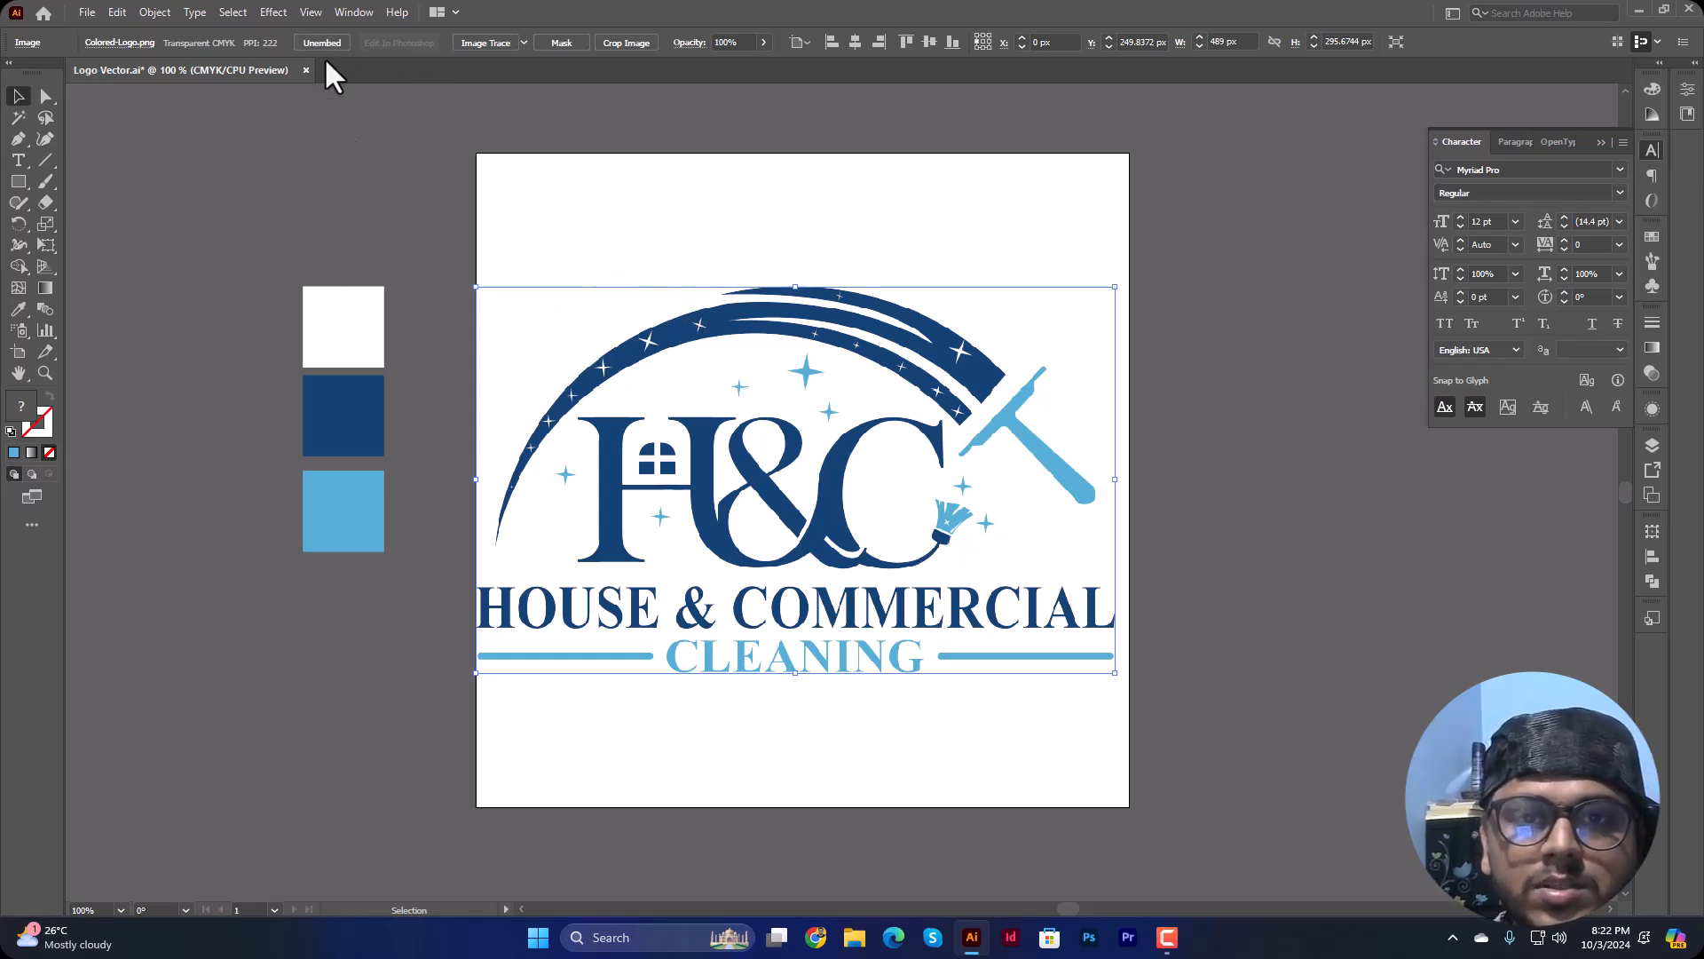
pyautogui.moveTo(696, 200); pyautogui.dragTo(904, 531)
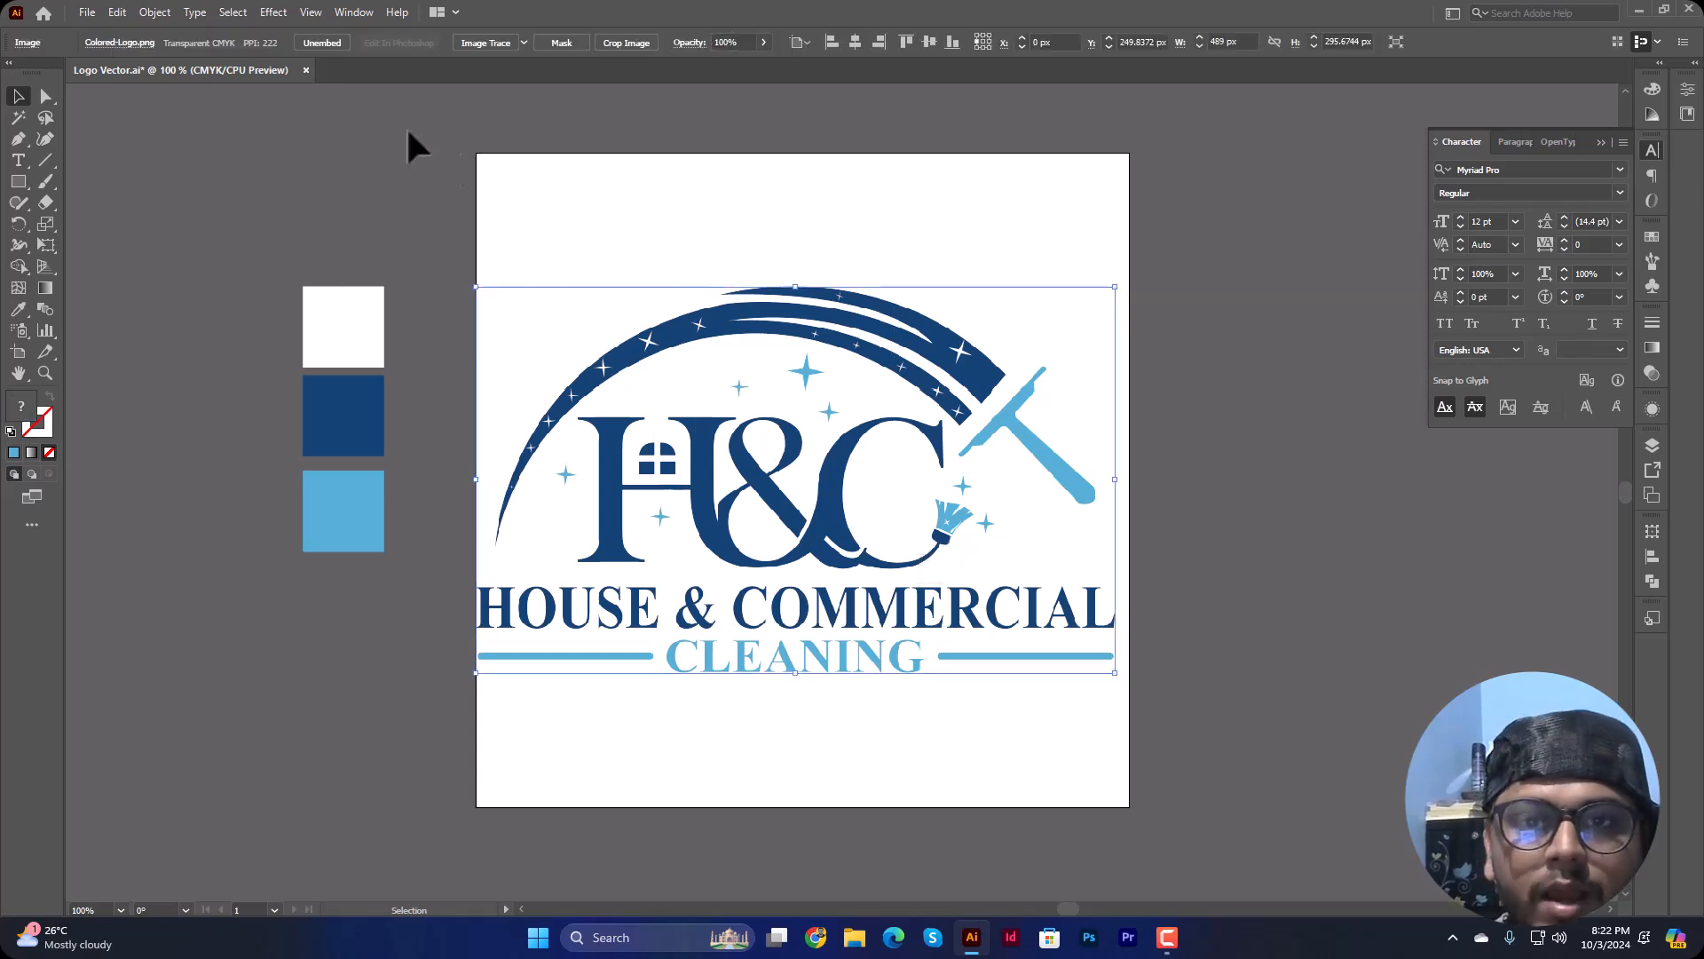
pyautogui.click(524, 42)
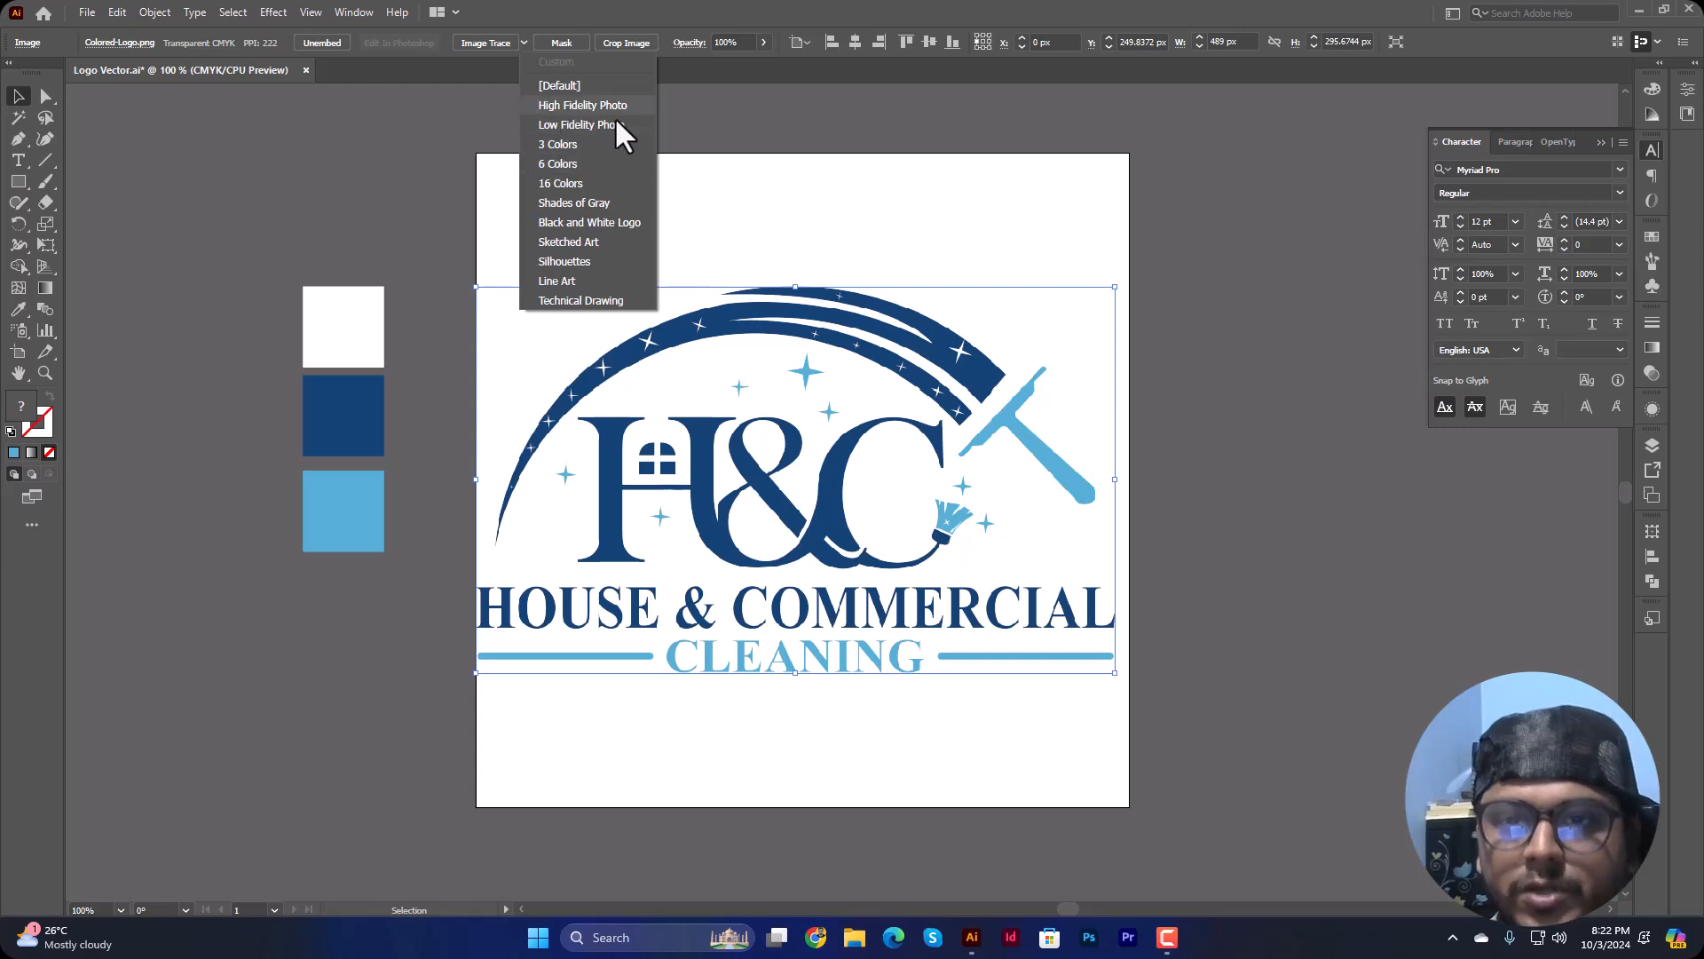
pyautogui.click(524, 42)
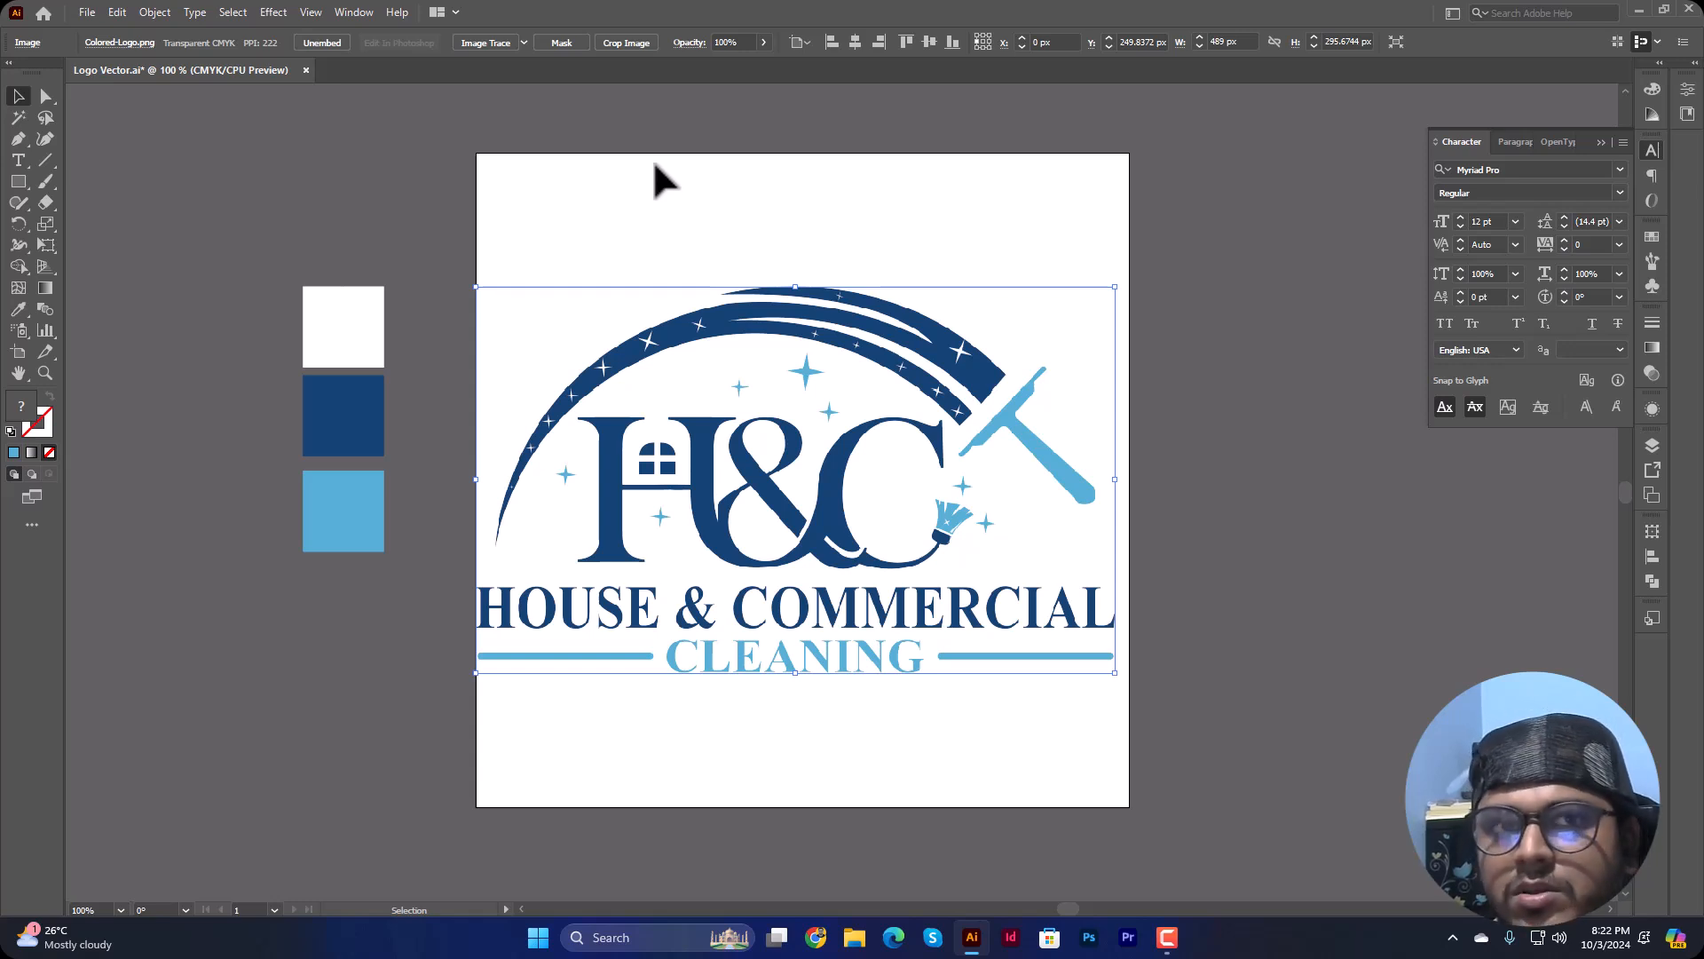
pyautogui.click(524, 41)
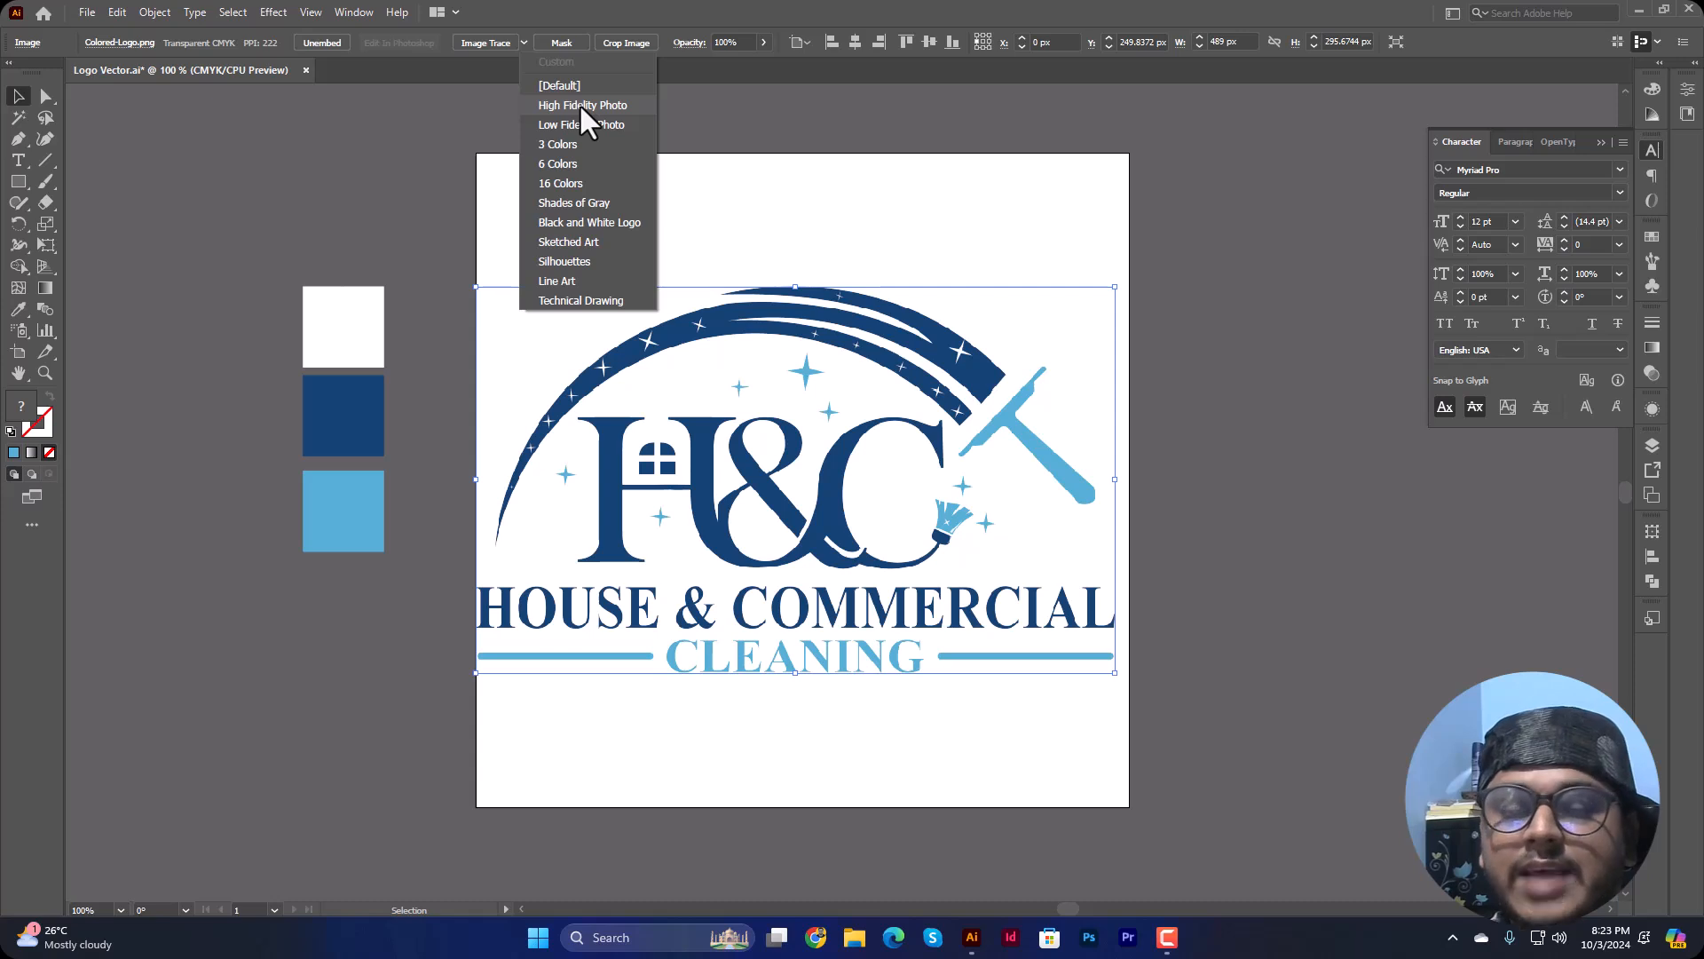
pyautogui.click(581, 105)
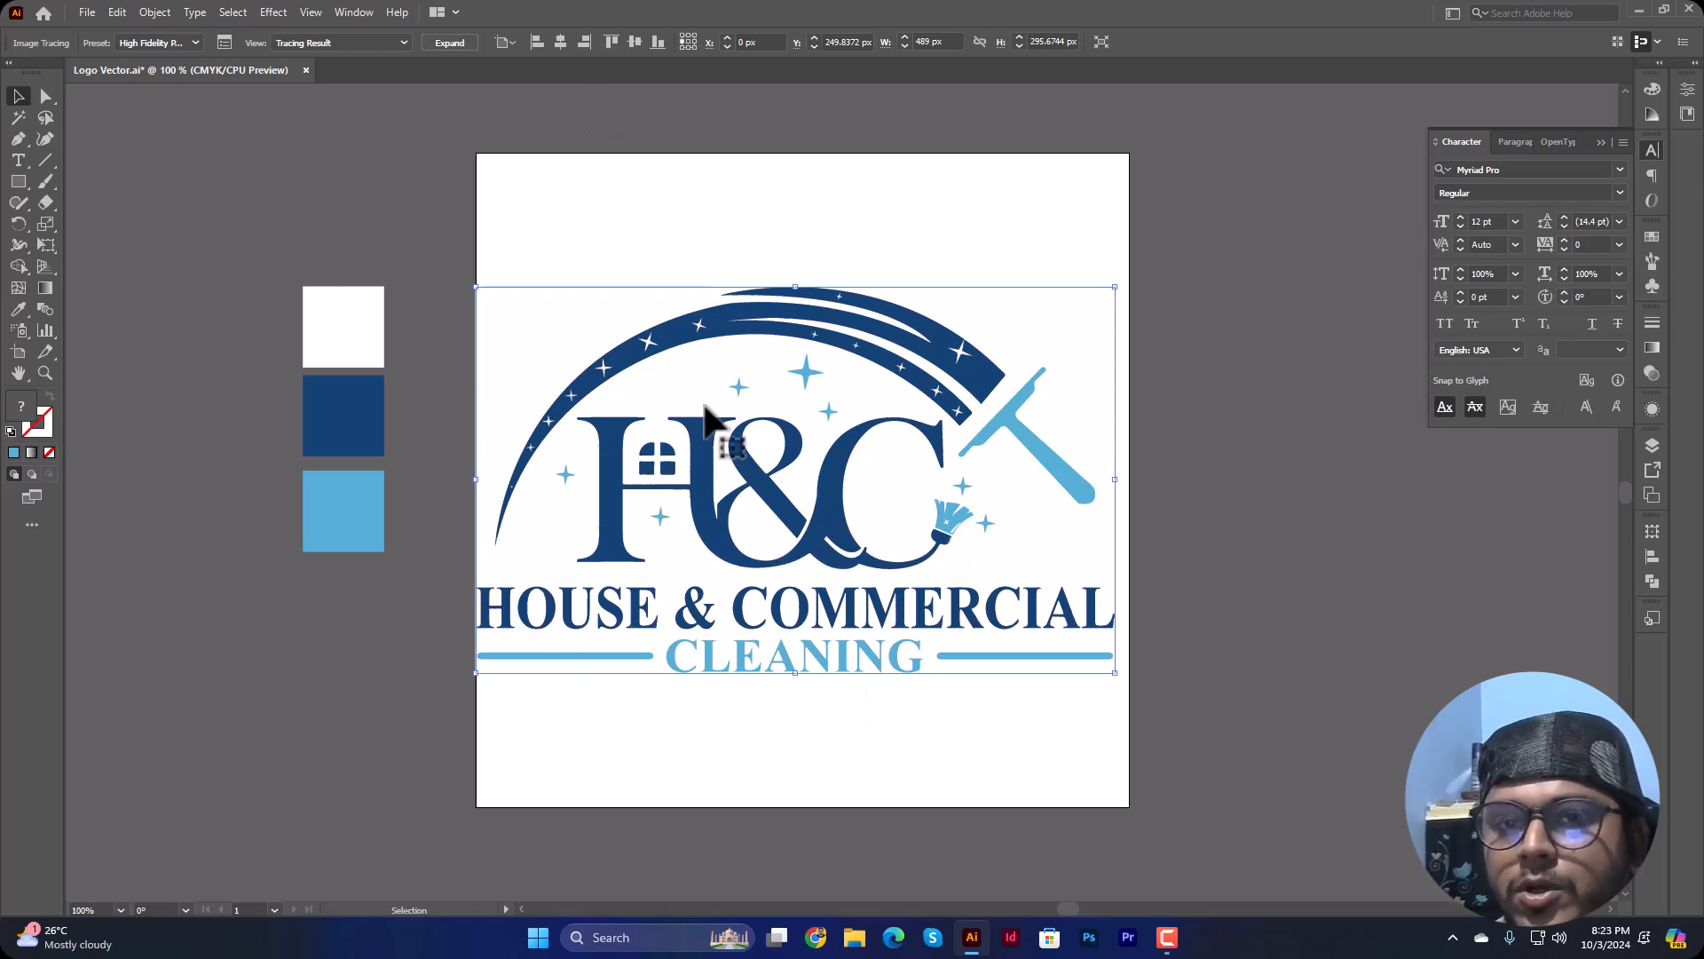
# Step: Show the traced logo as Tracing Result with Outlines and expand the tracing into vector paths
pyautogui.click(326, 41)
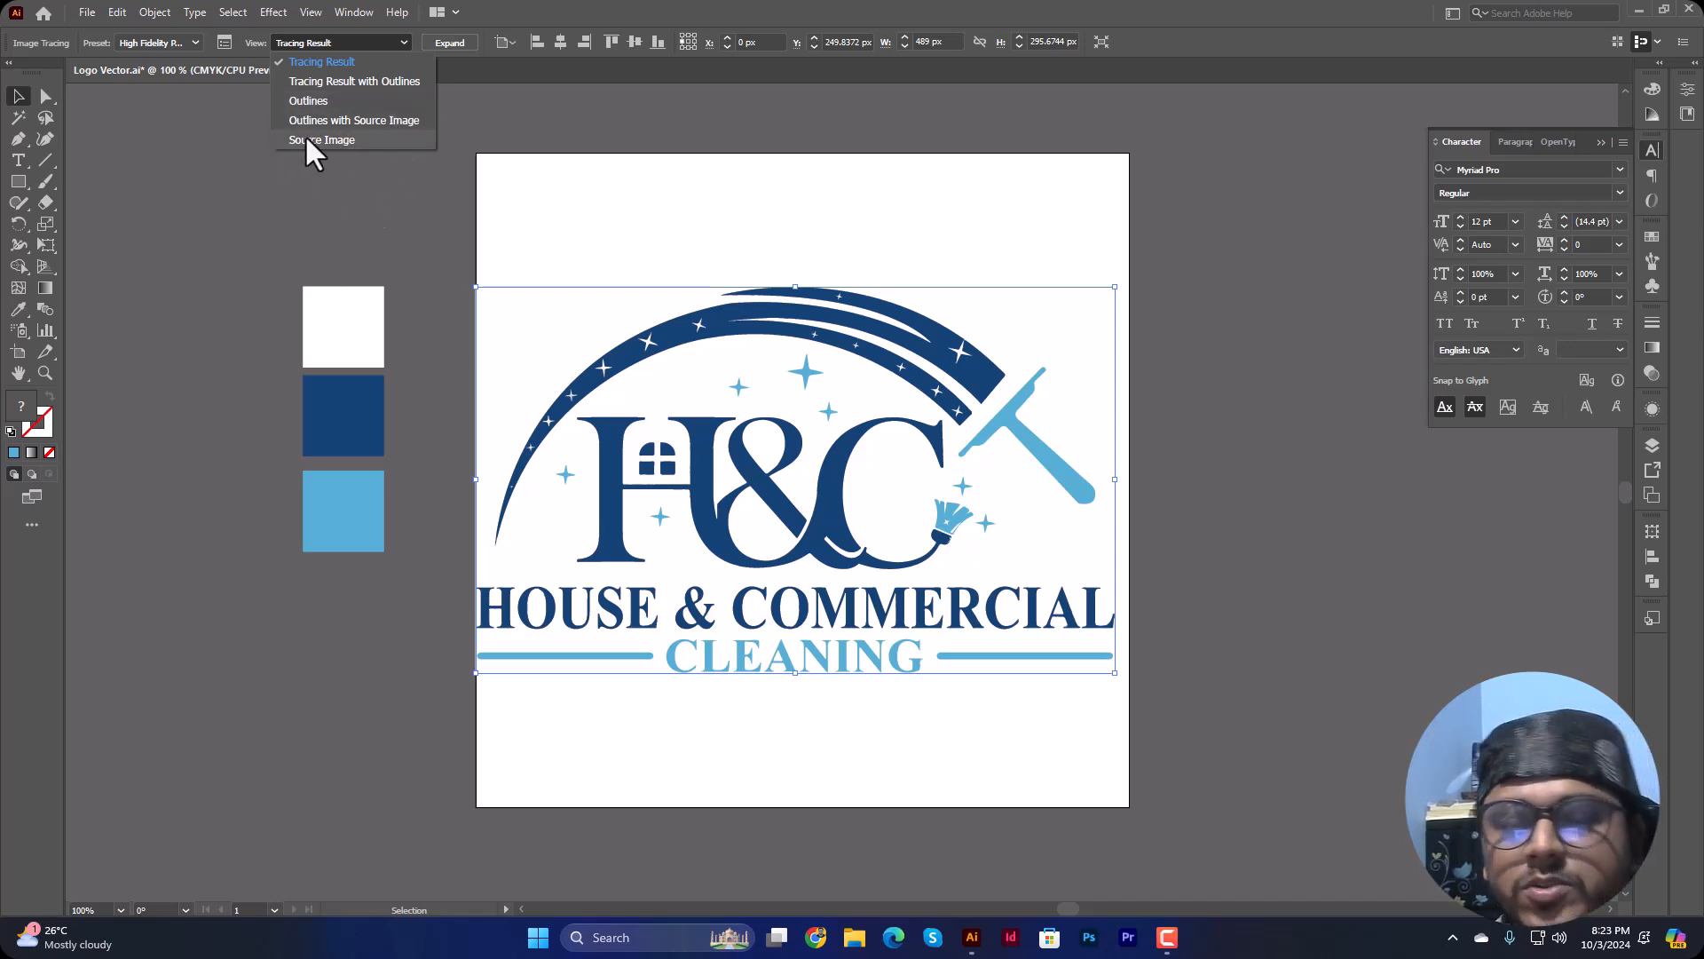
pyautogui.click(352, 80)
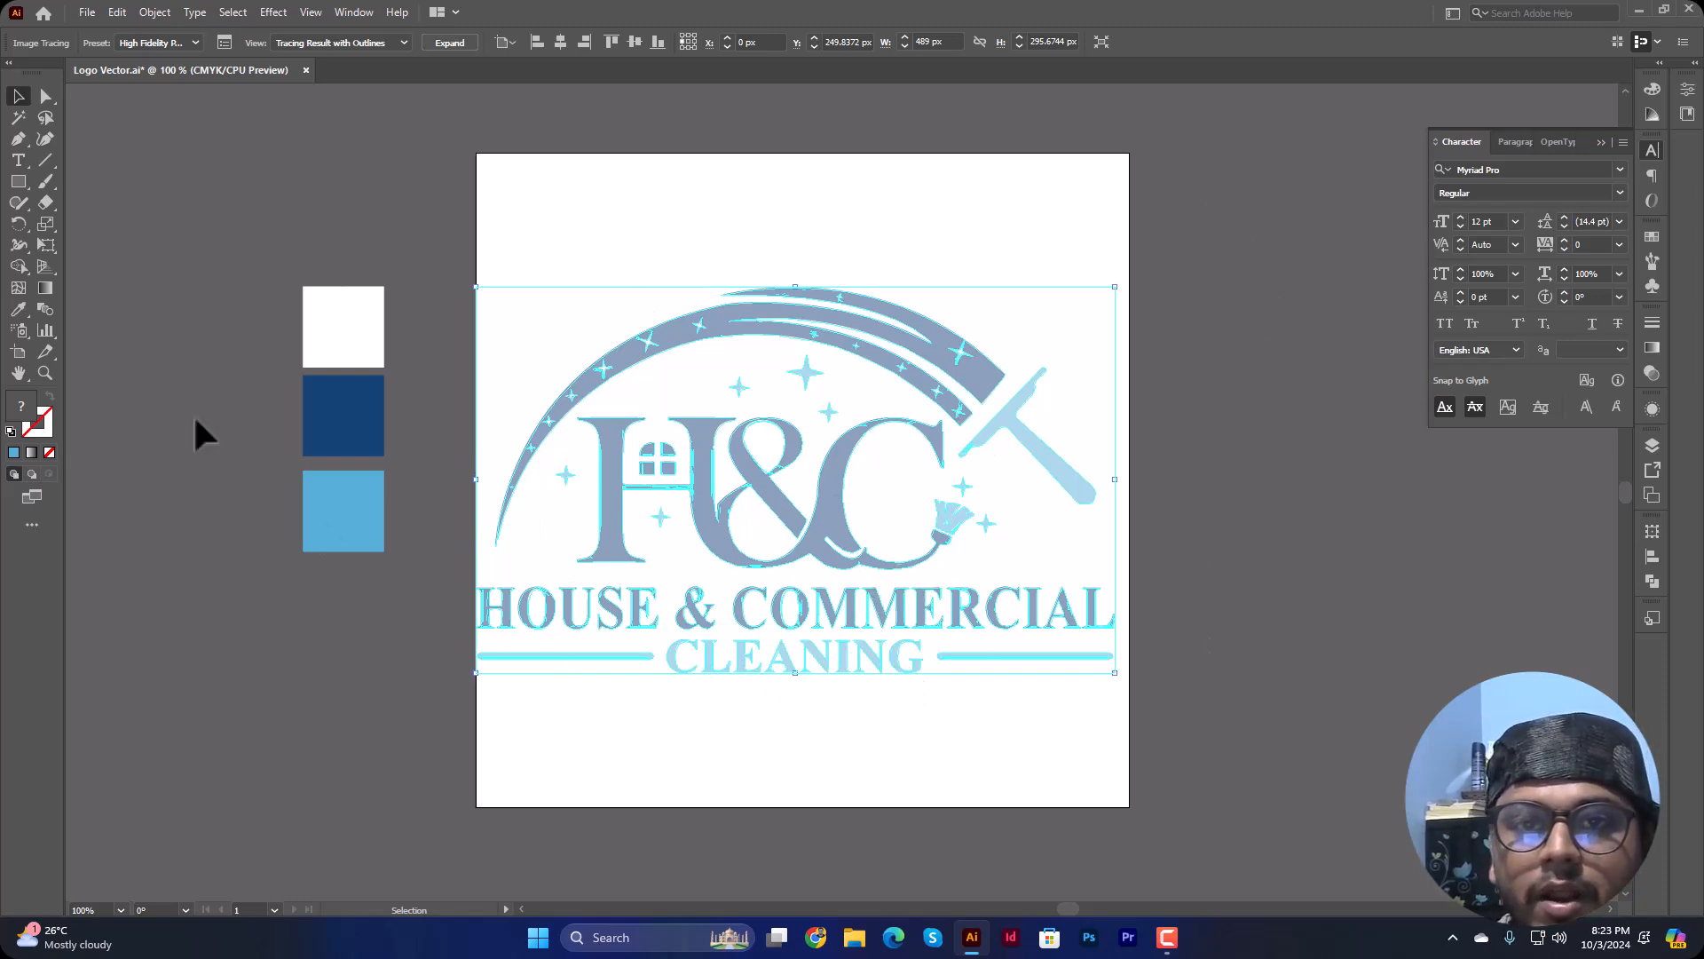
pyautogui.click(450, 42)
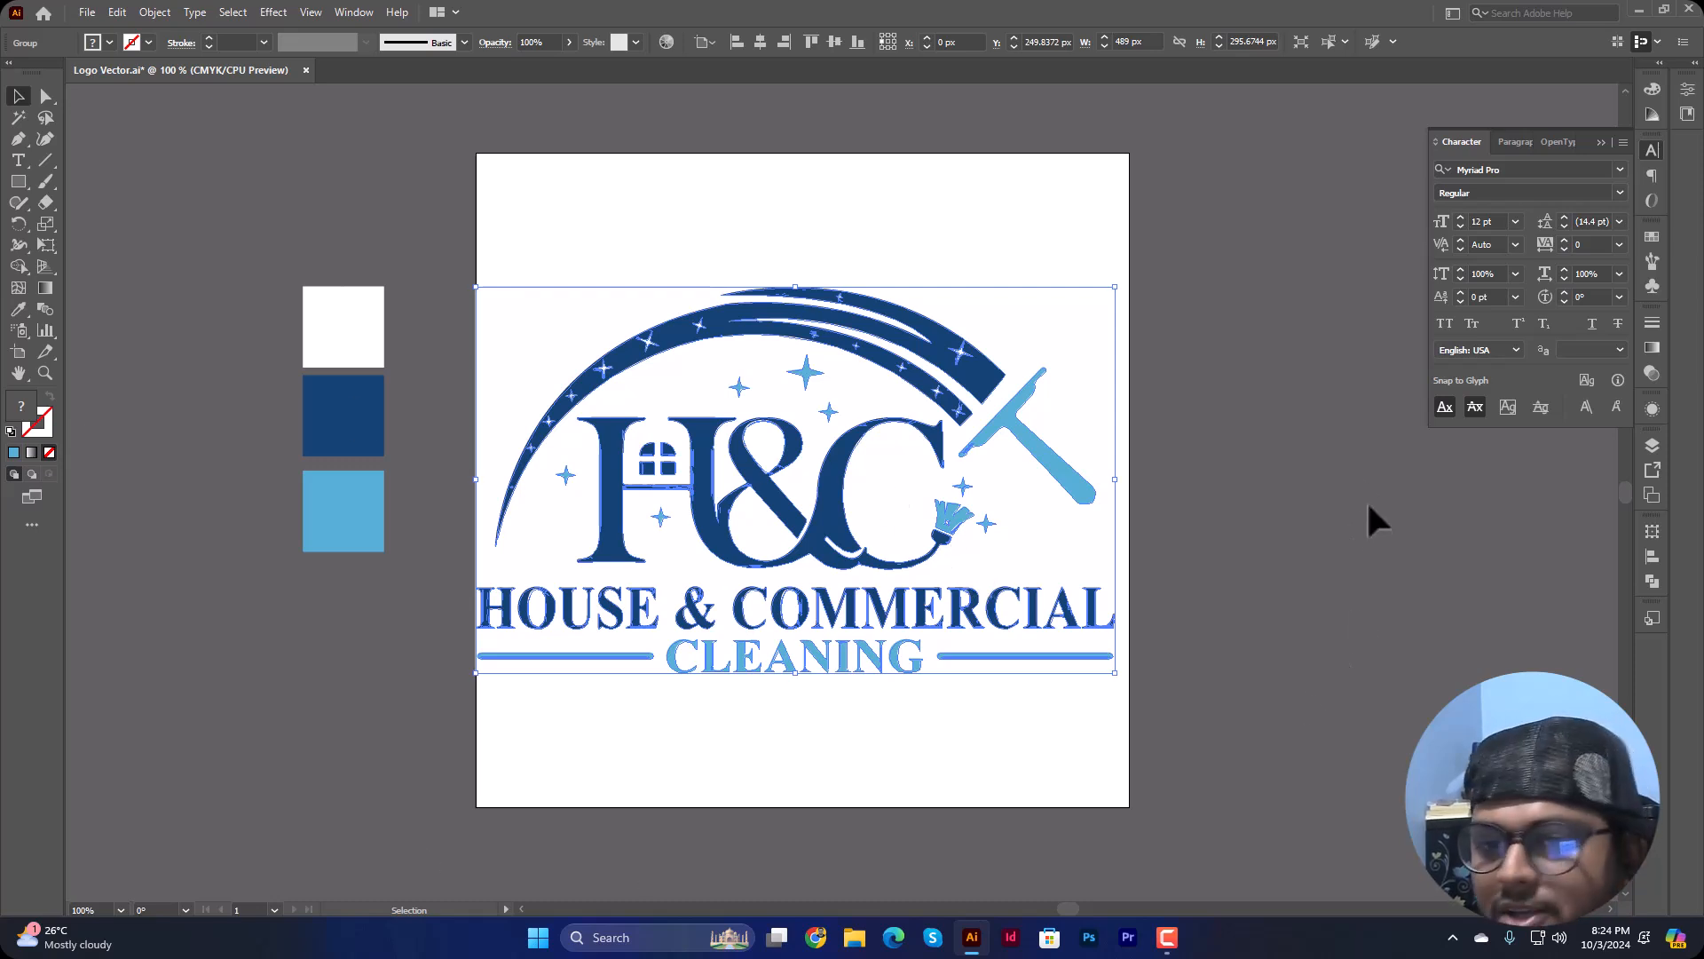
pyautogui.click(1342, 504)
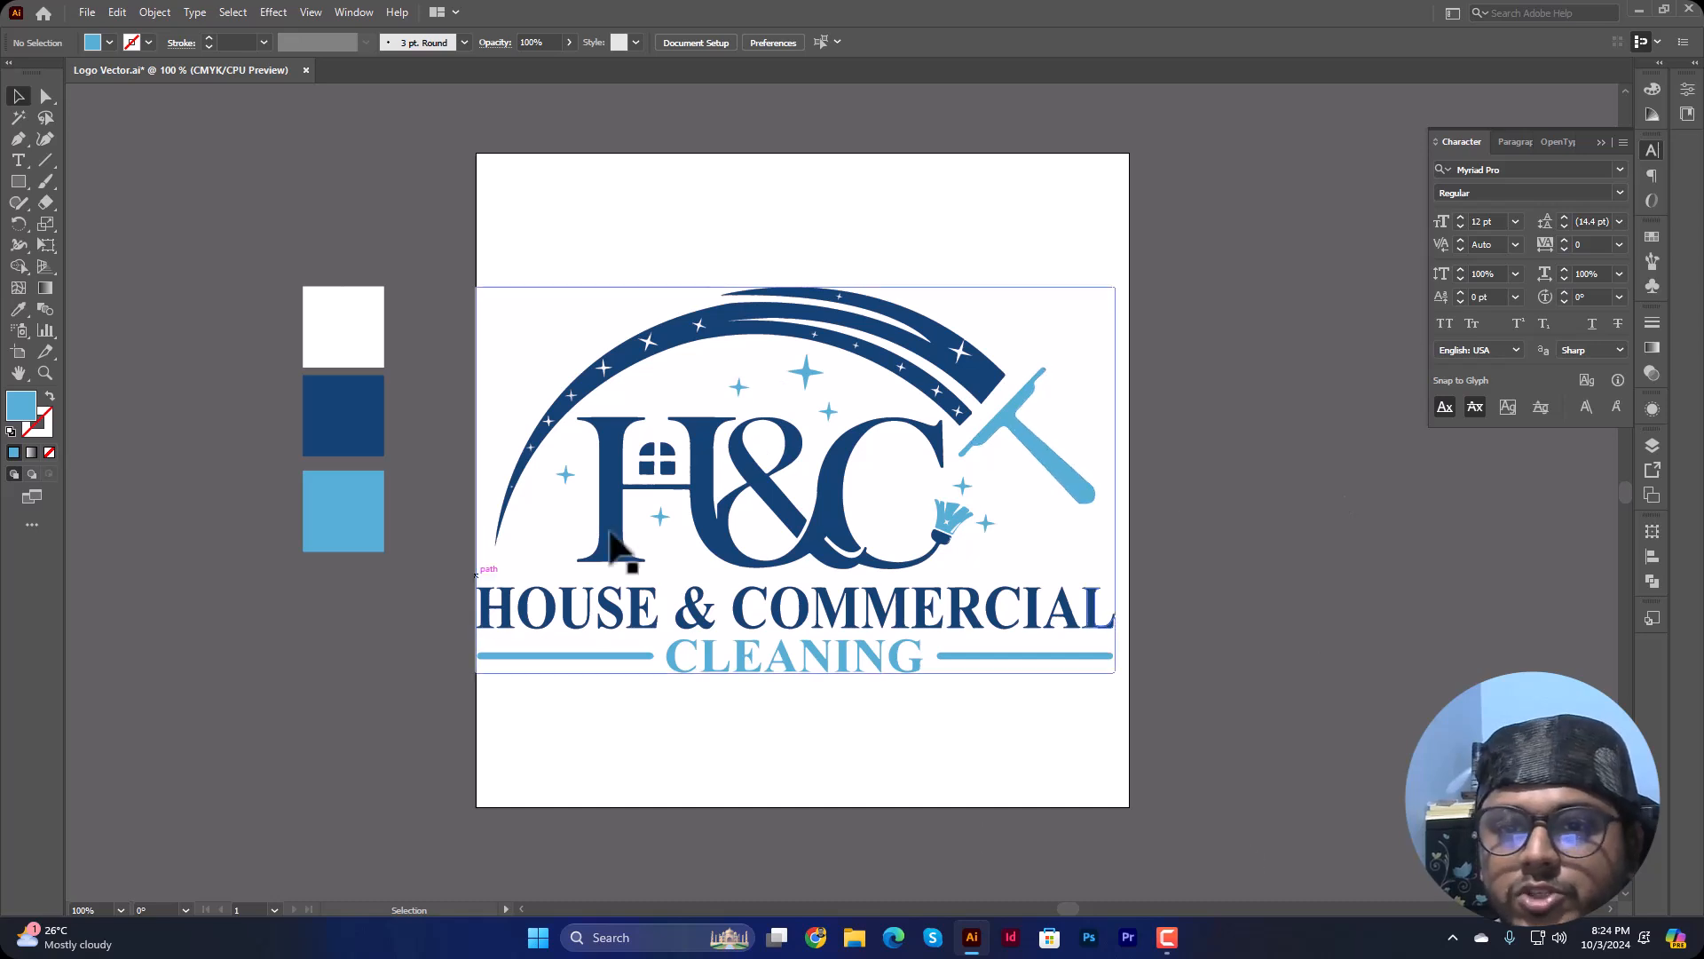
# Step: Recolor only the squeegee path of the expanded logo with the dark blue of the middle colour square
pyautogui.click(45, 95)
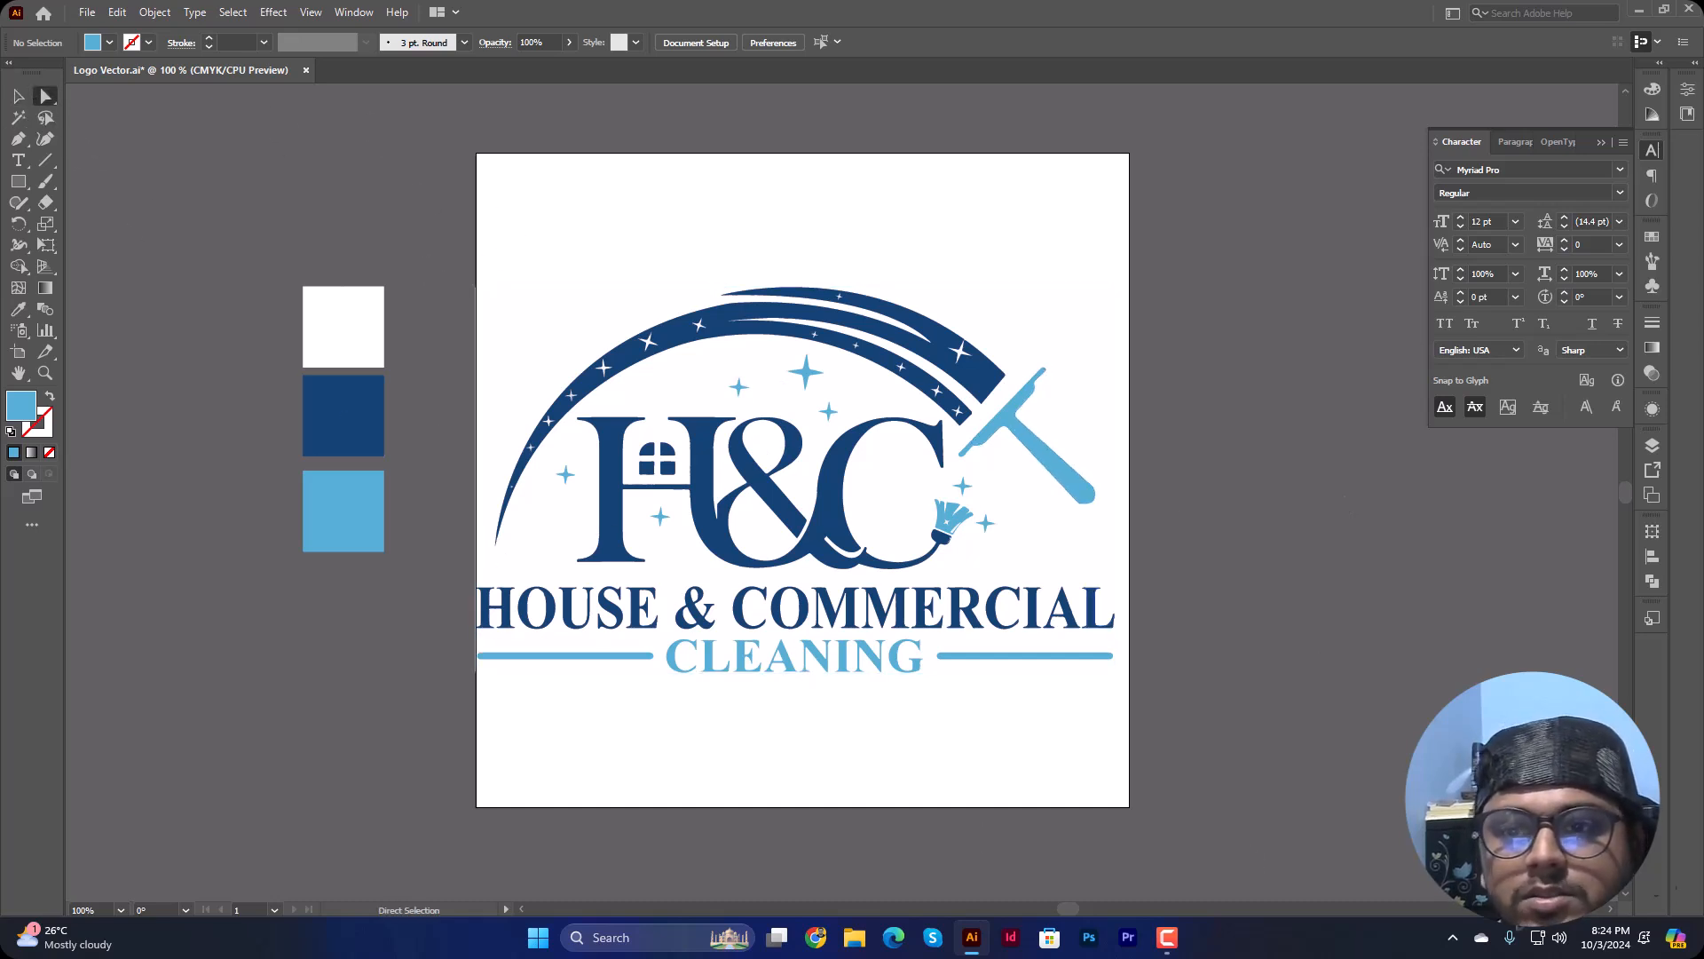
pyautogui.click(1003, 439)
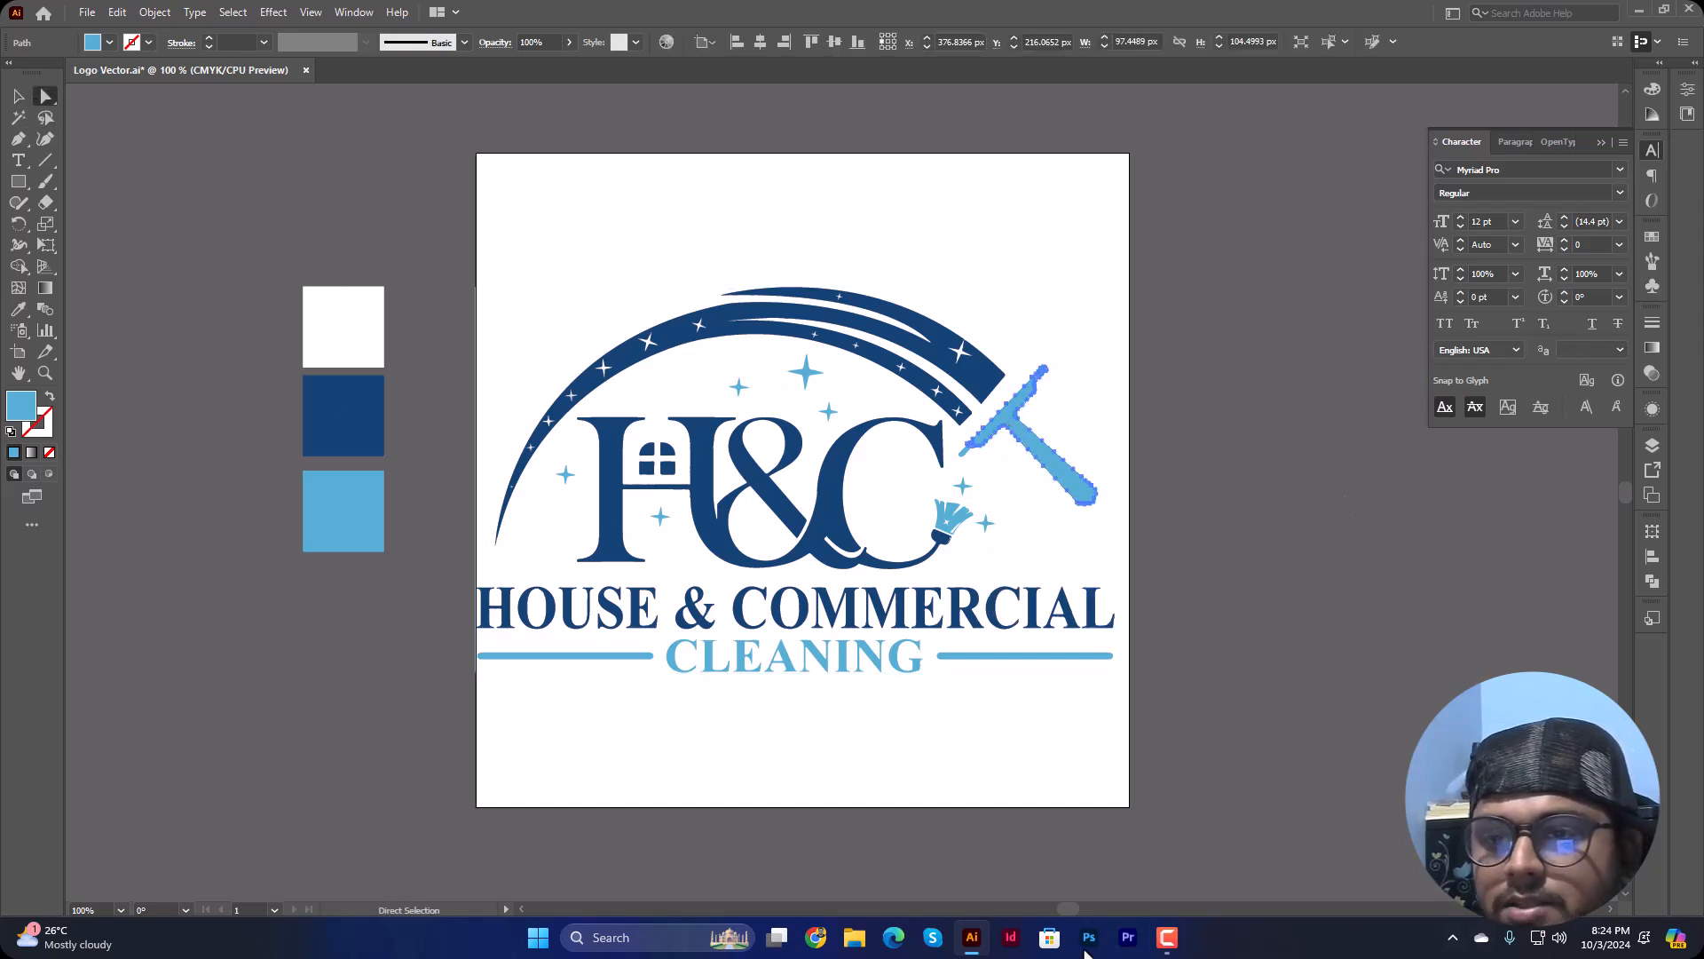
pyautogui.click(18, 308)
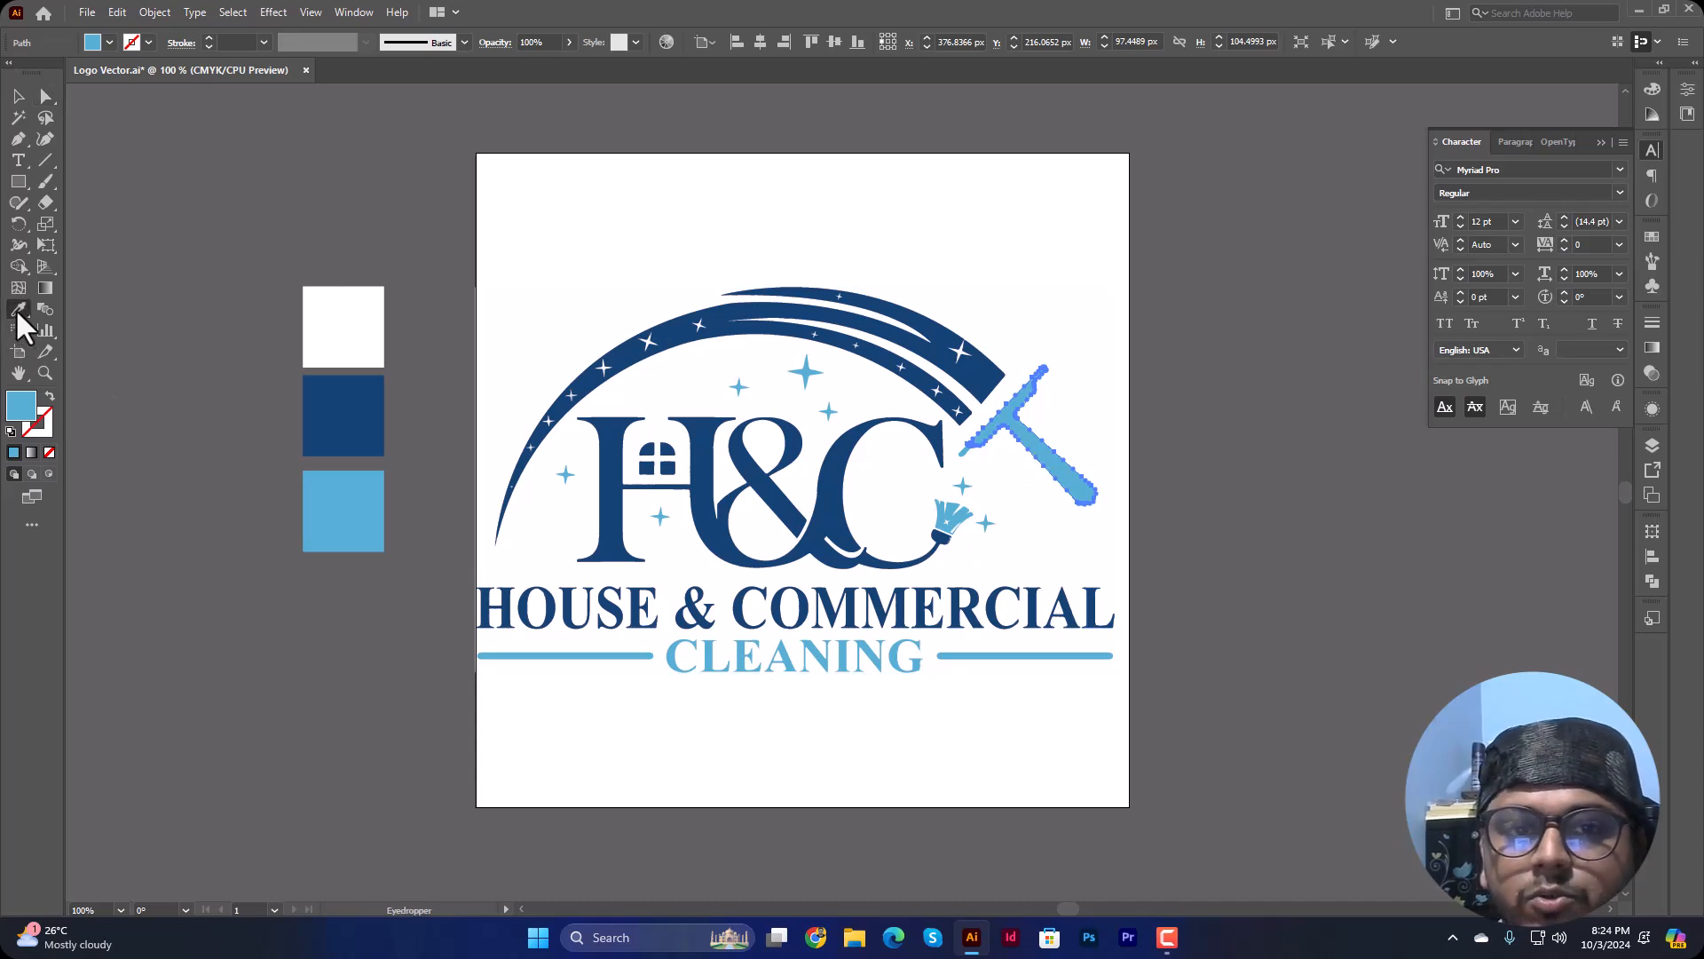
pyautogui.click(178, 288)
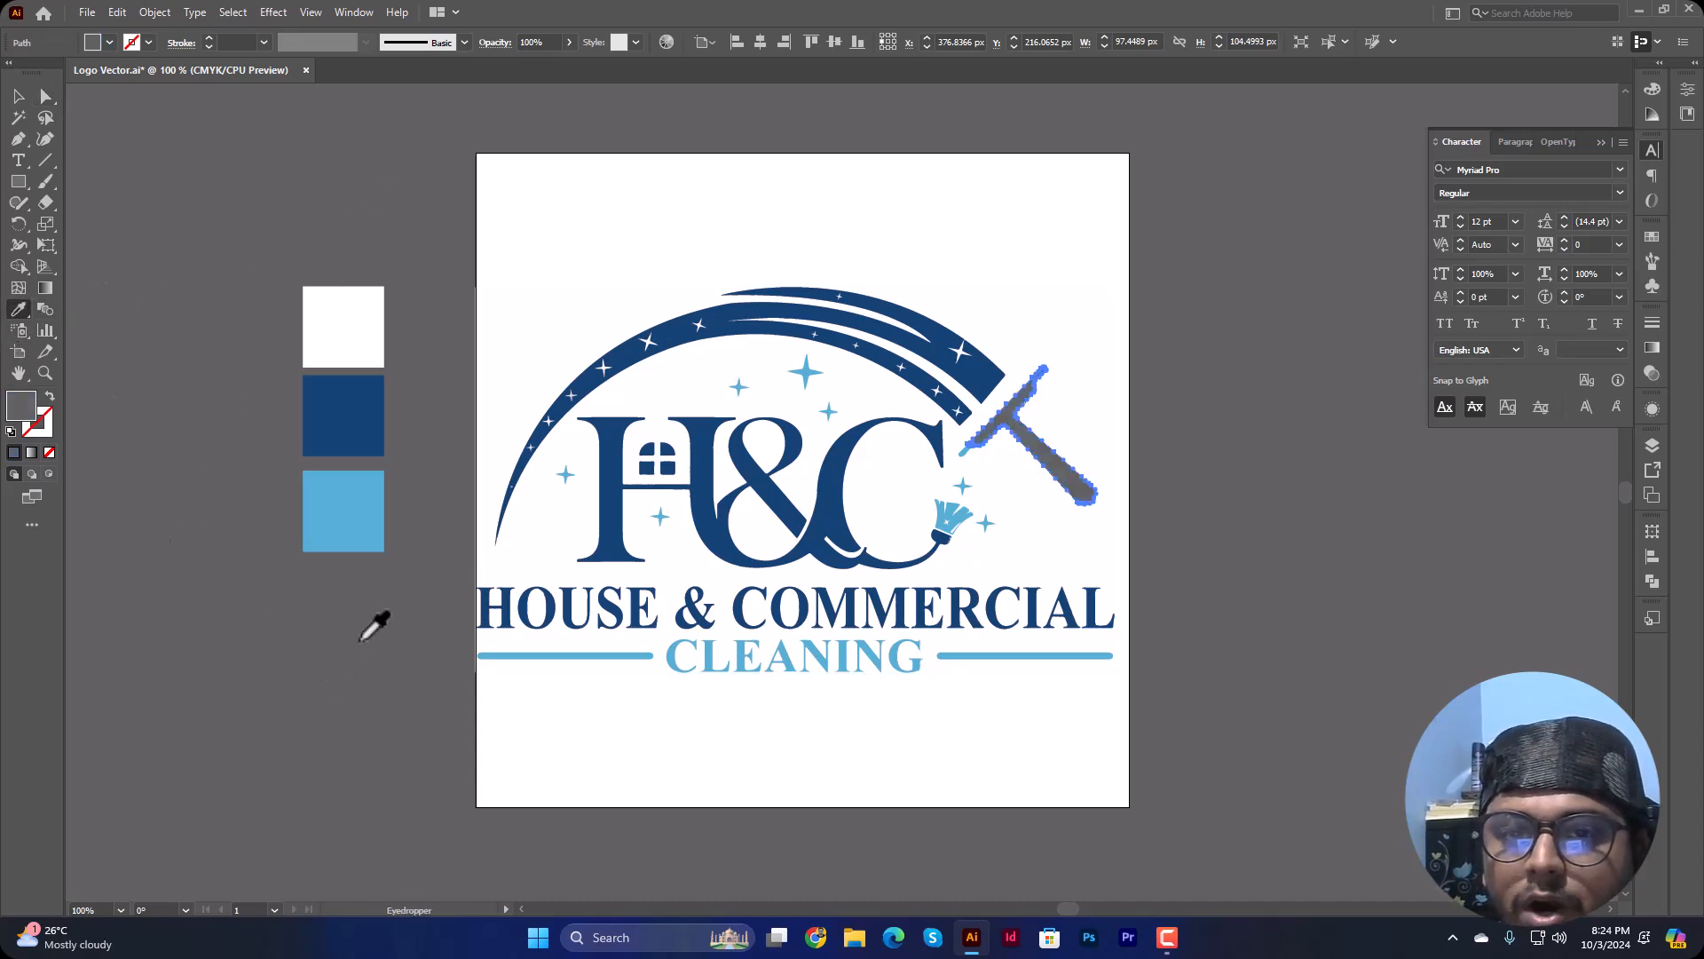
pyautogui.click(362, 426)
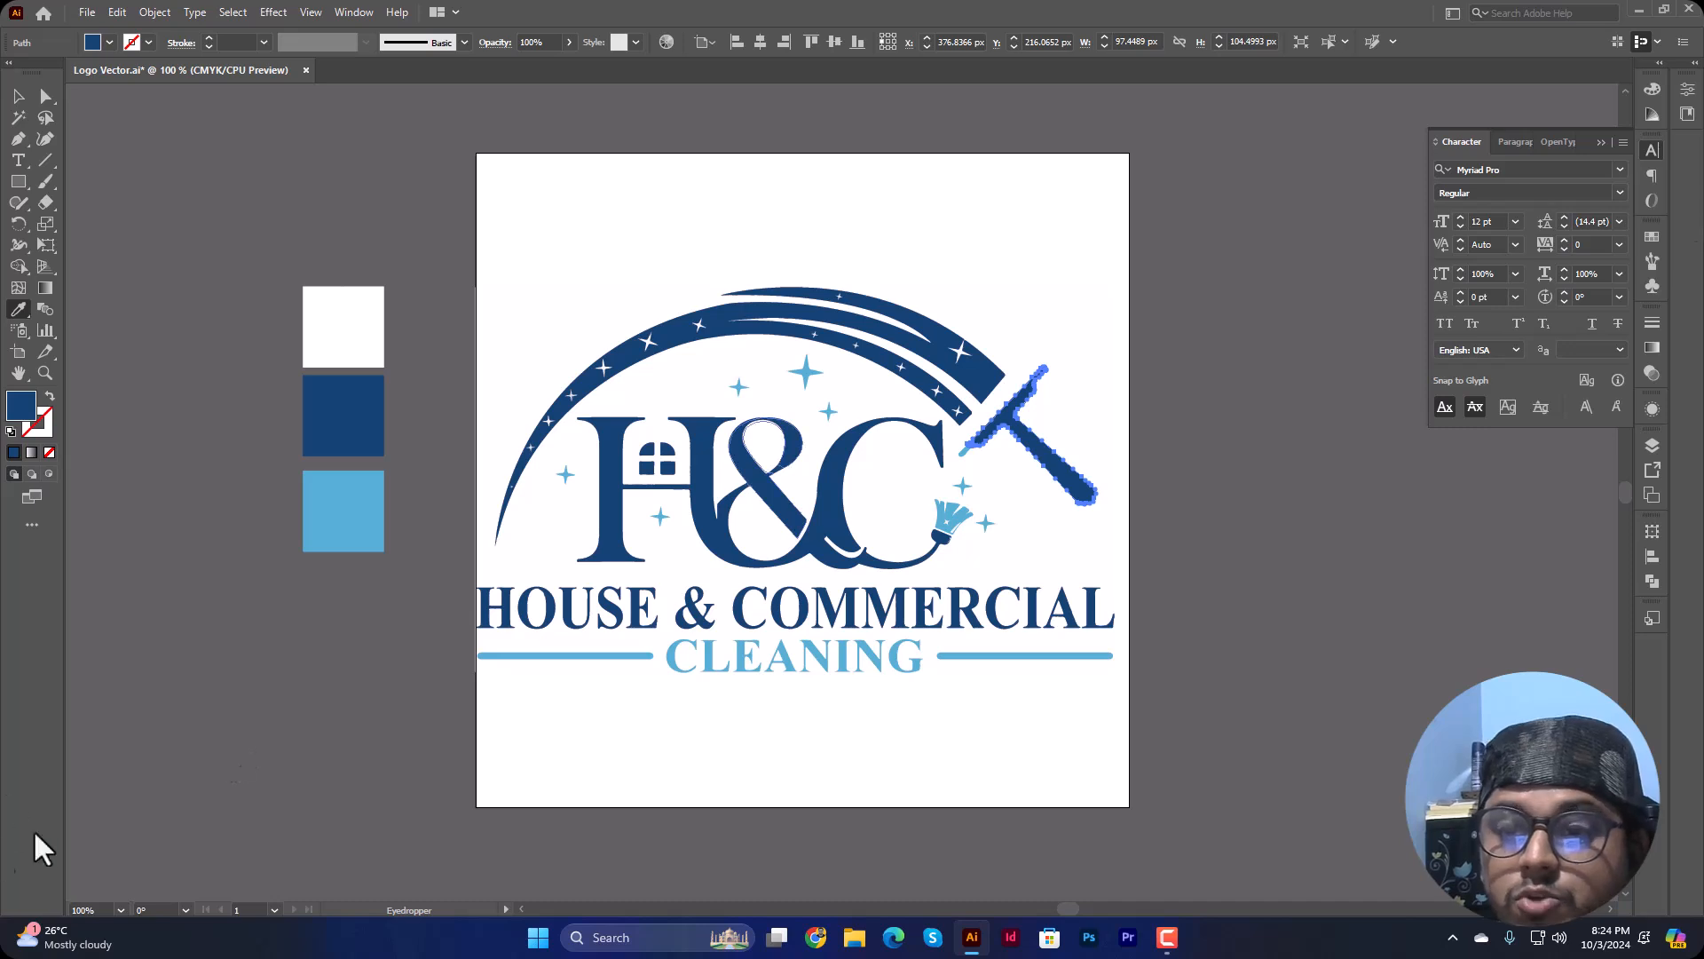
# Step: Recolor the selected squeegee path with the light blue sampled from the bottom colour square and deselect it
pyautogui.click(343, 510)
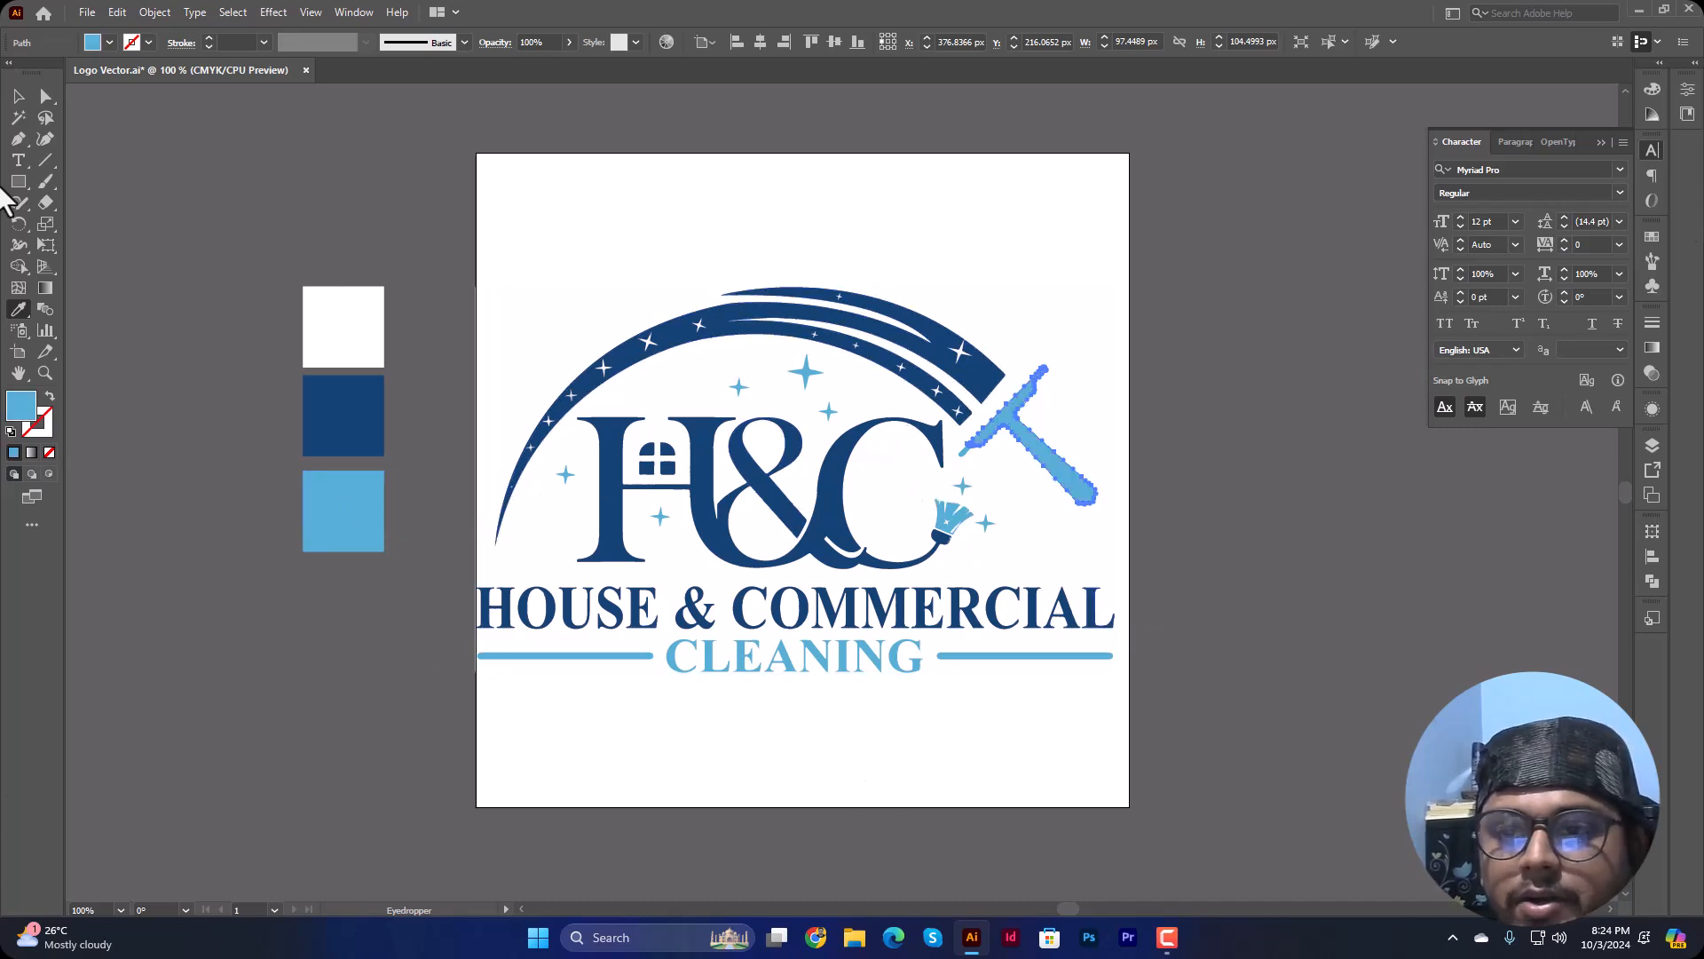
pyautogui.click(47, 96)
pyautogui.click(572, 304)
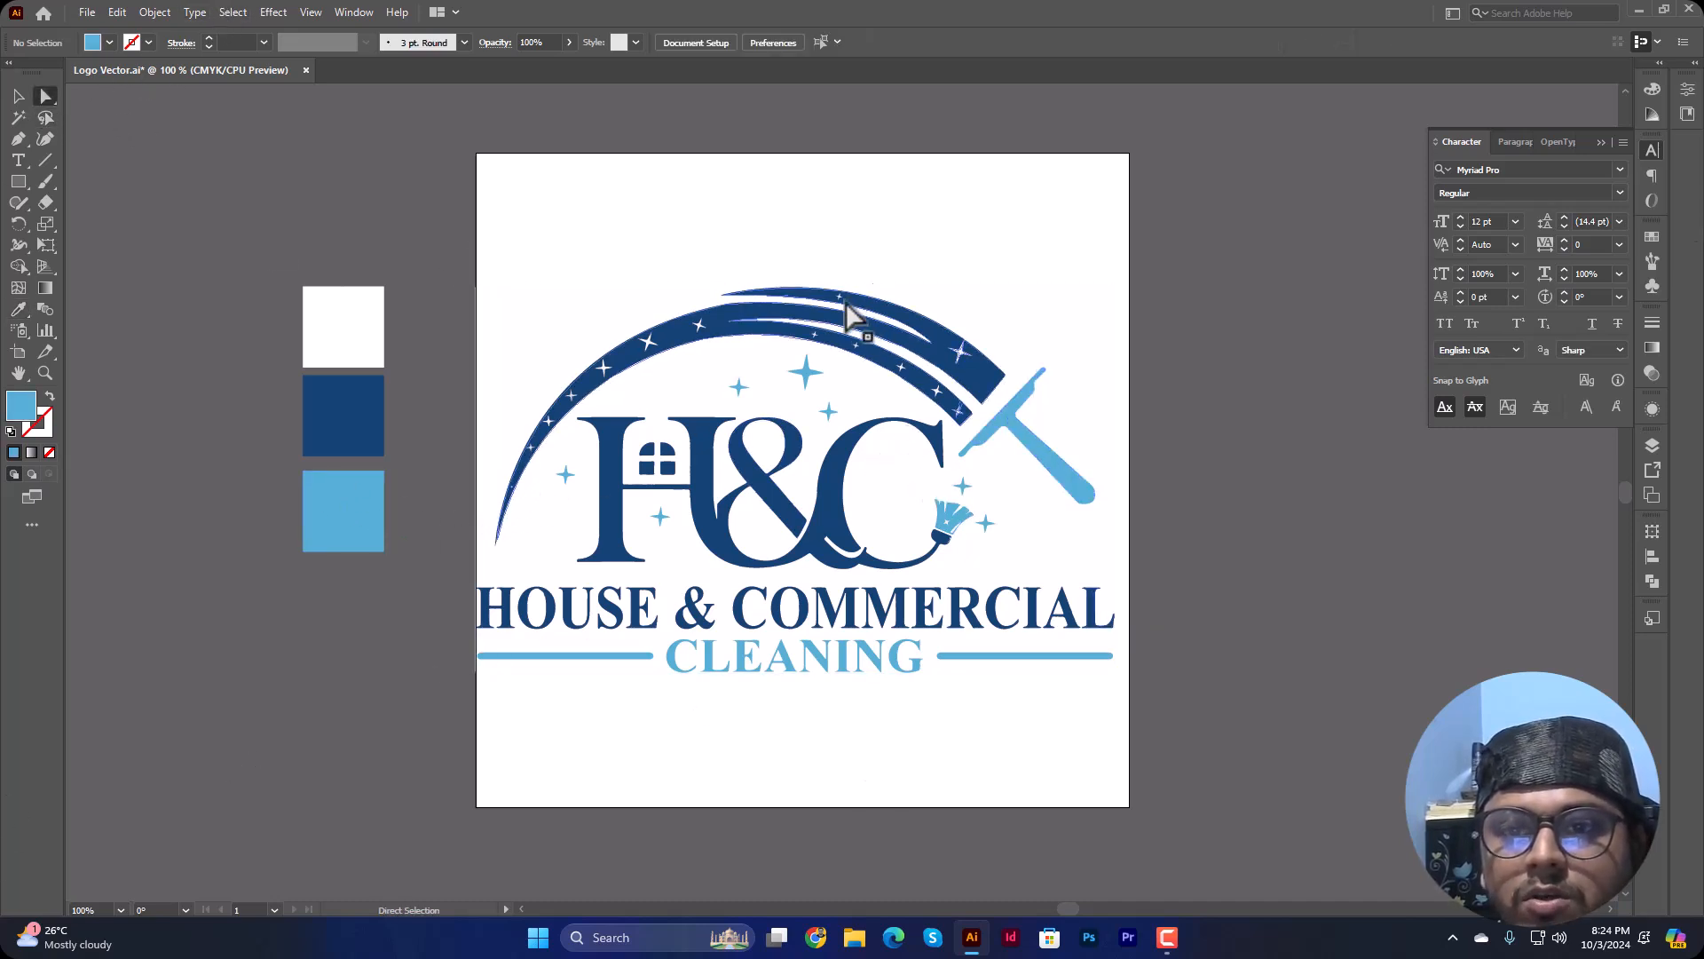
# Step: Check the separate vector paths by selecting the dark blue arch and the white background individually, then clear the selection
pyautogui.click(715, 333)
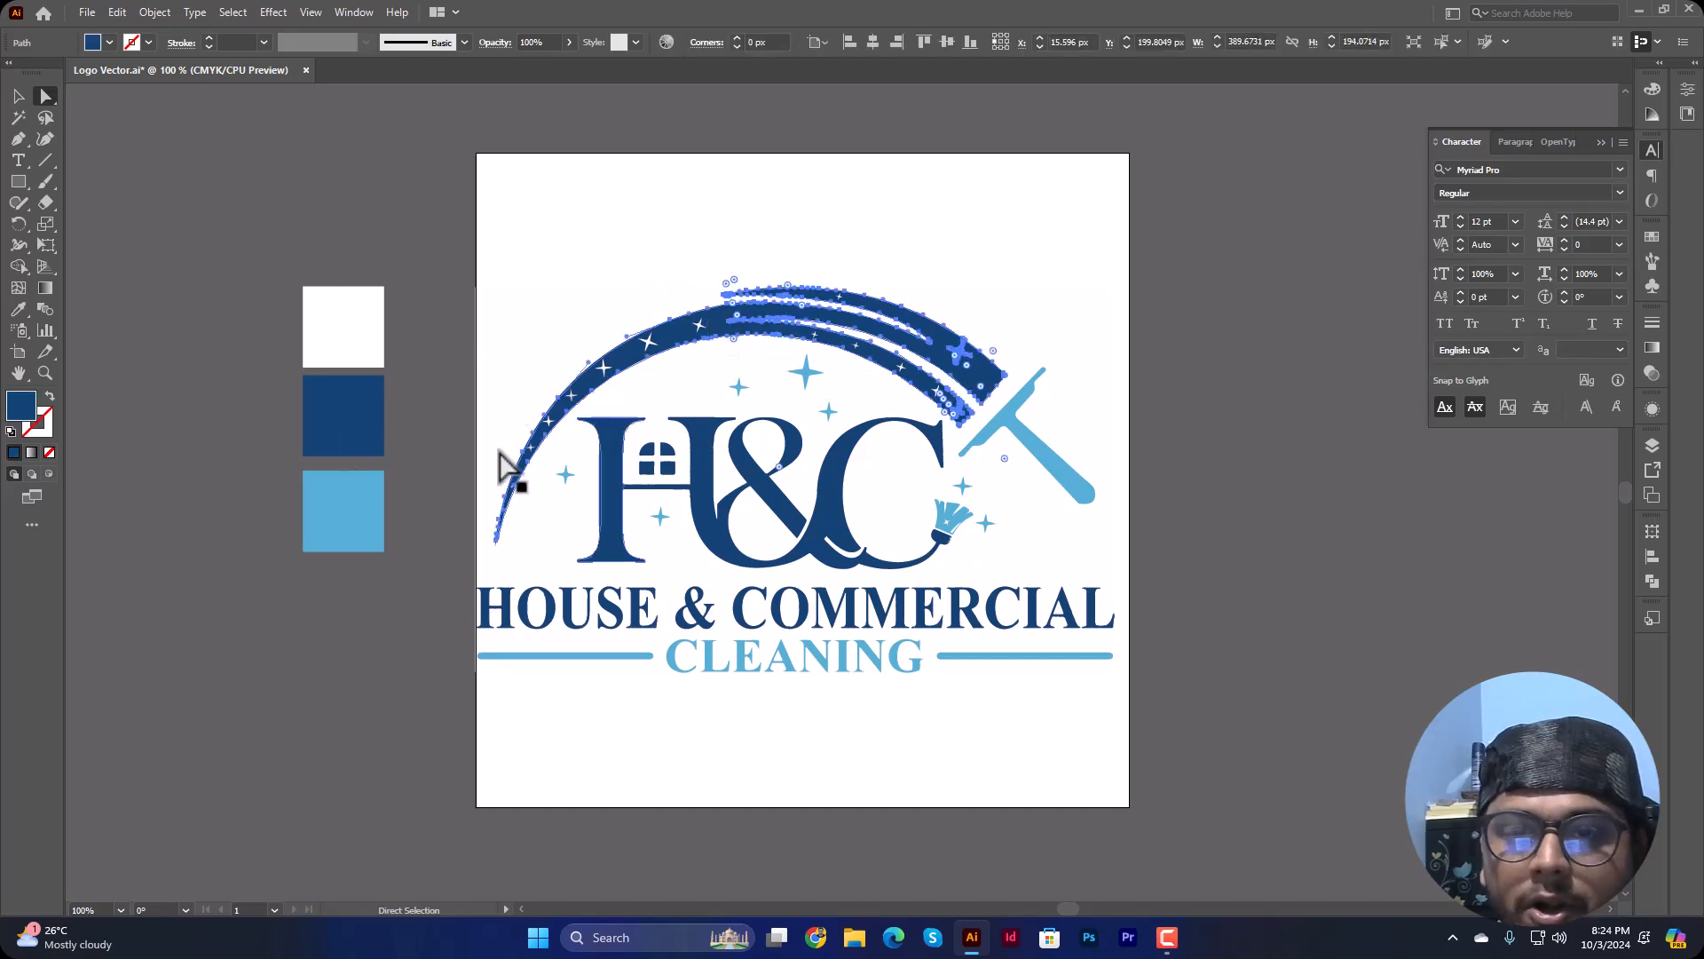
pyautogui.click(668, 427)
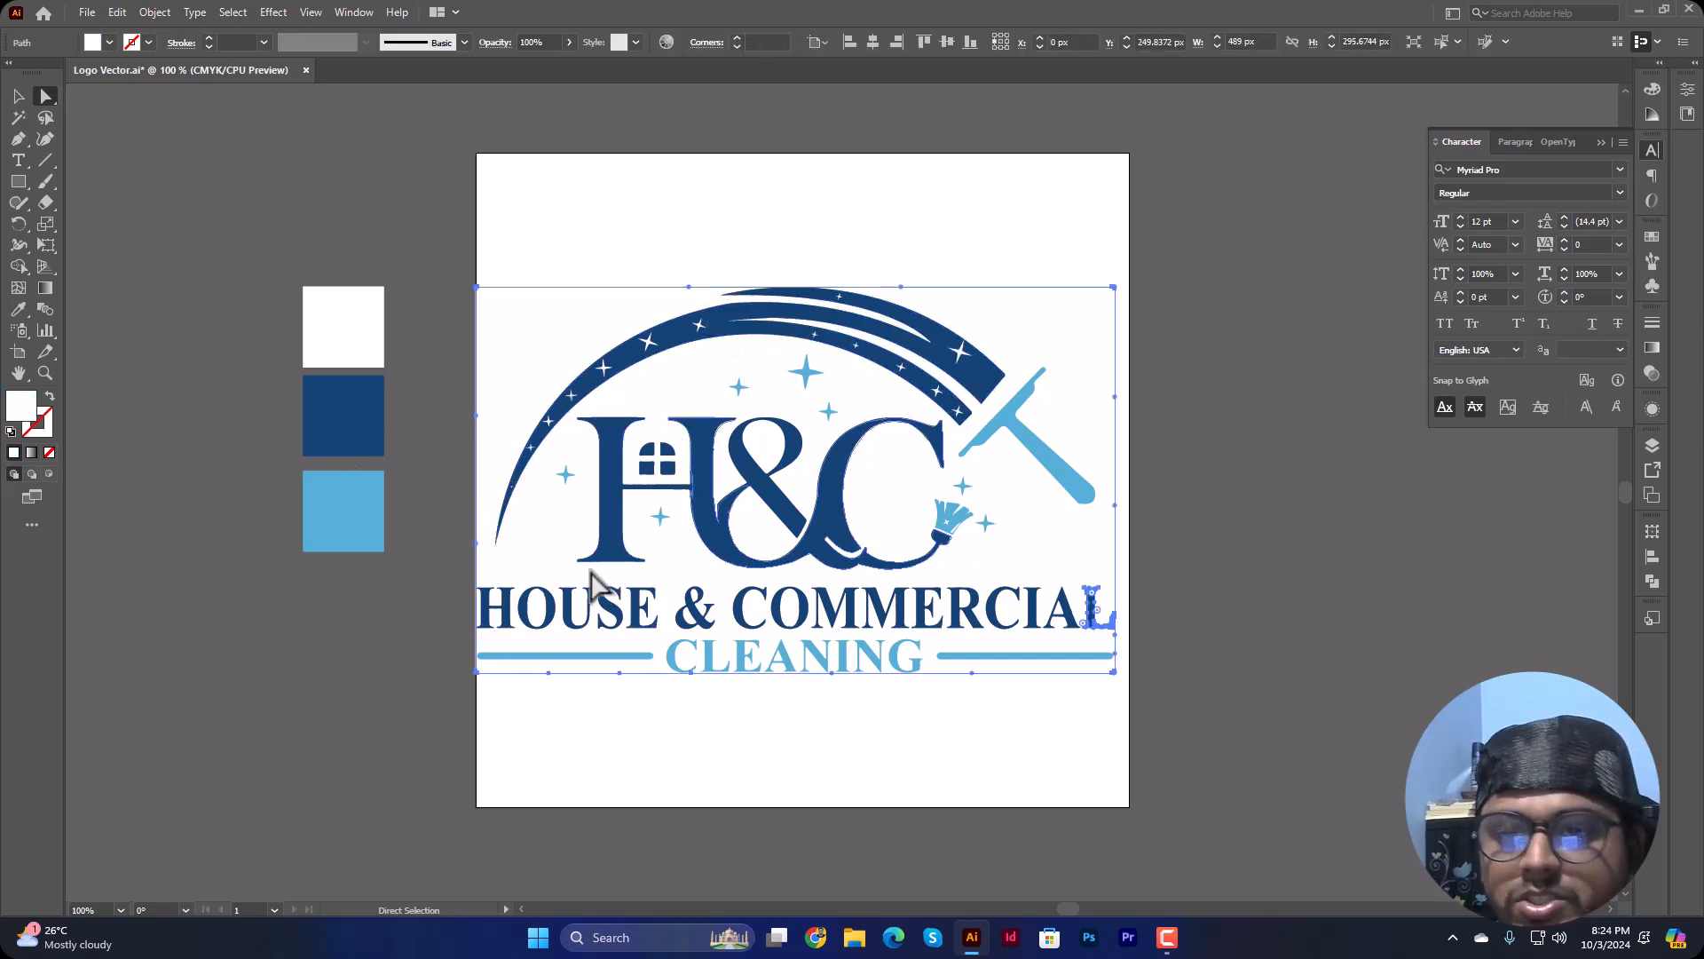
pyautogui.click(1363, 535)
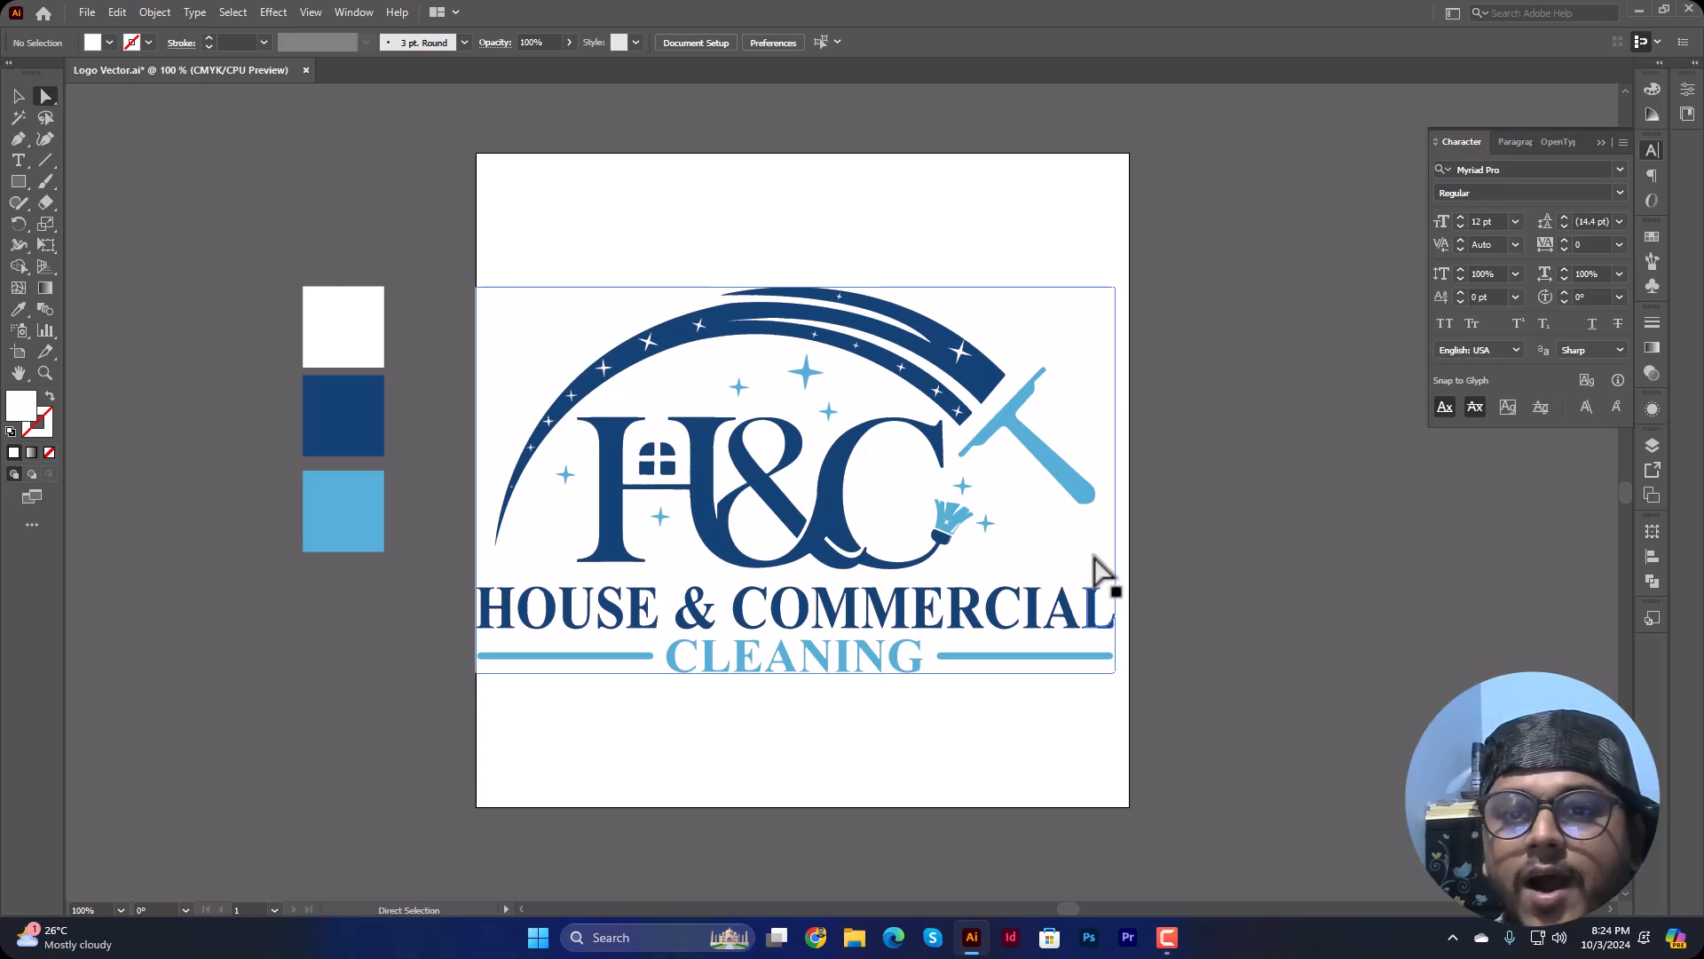
# Step: Examine the traced edges of the H&C monogram, the HOUSE & COMMERCIAL text and the CLEANING lettering up close
pyautogui.click(18, 96)
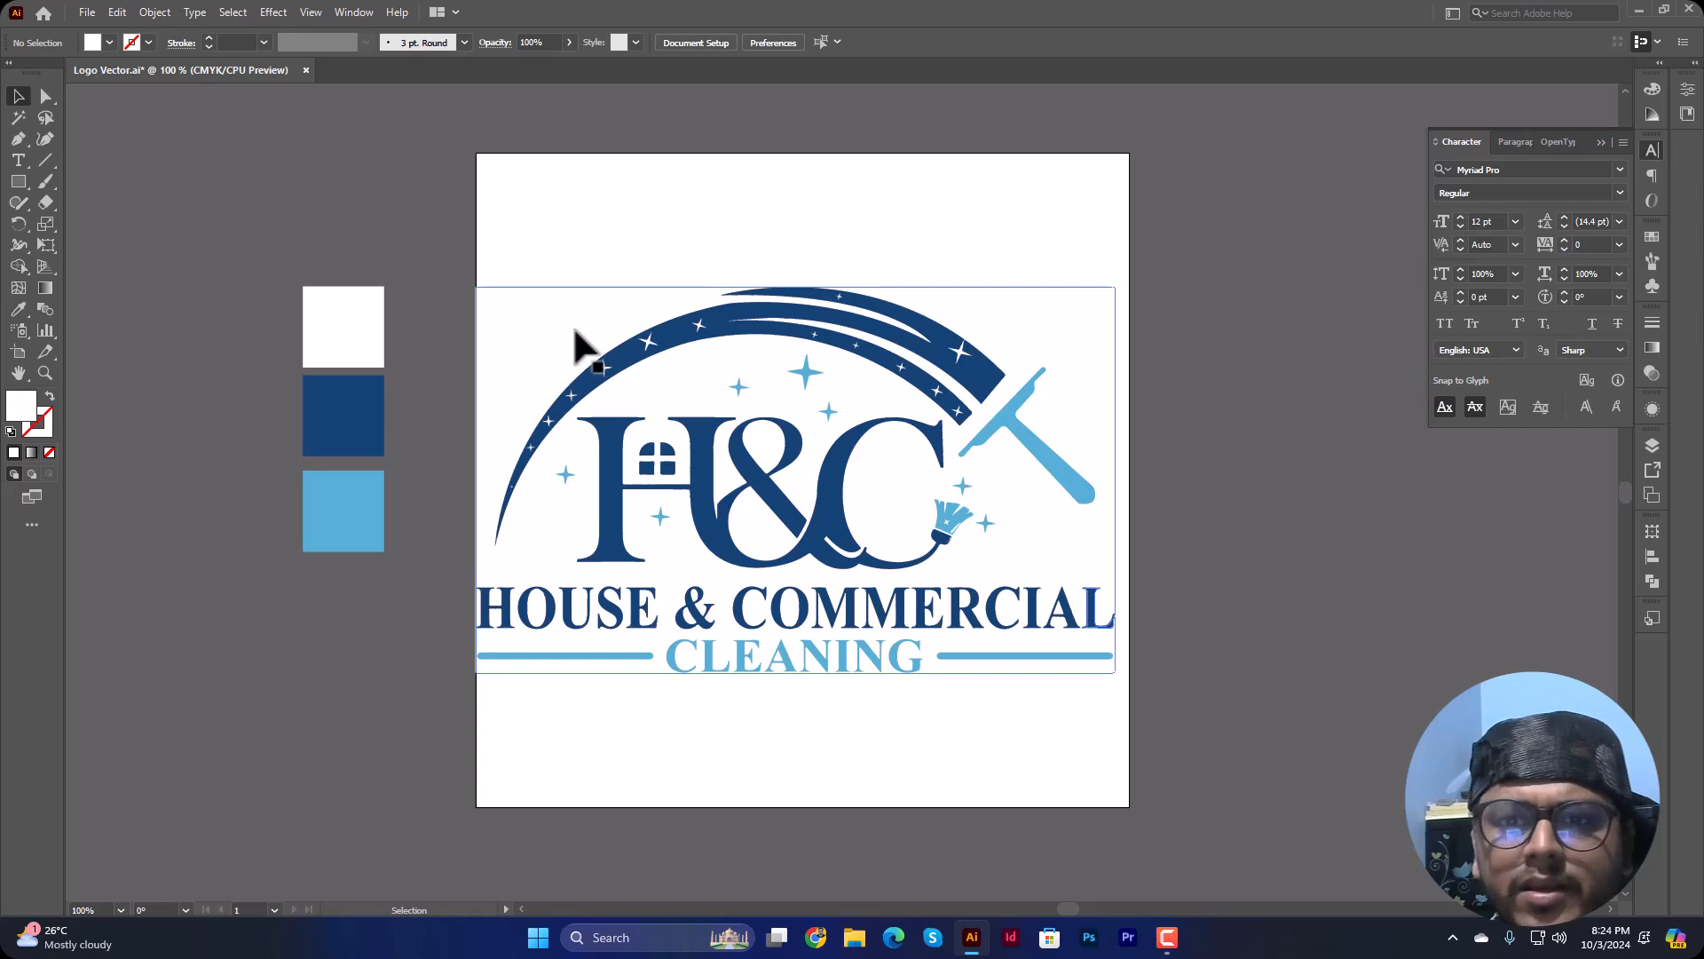
pyautogui.hotkey('ctrl', '+')
pyautogui.hotkey('ctrl', '+')
pyautogui.hotkey('ctrl', '+')
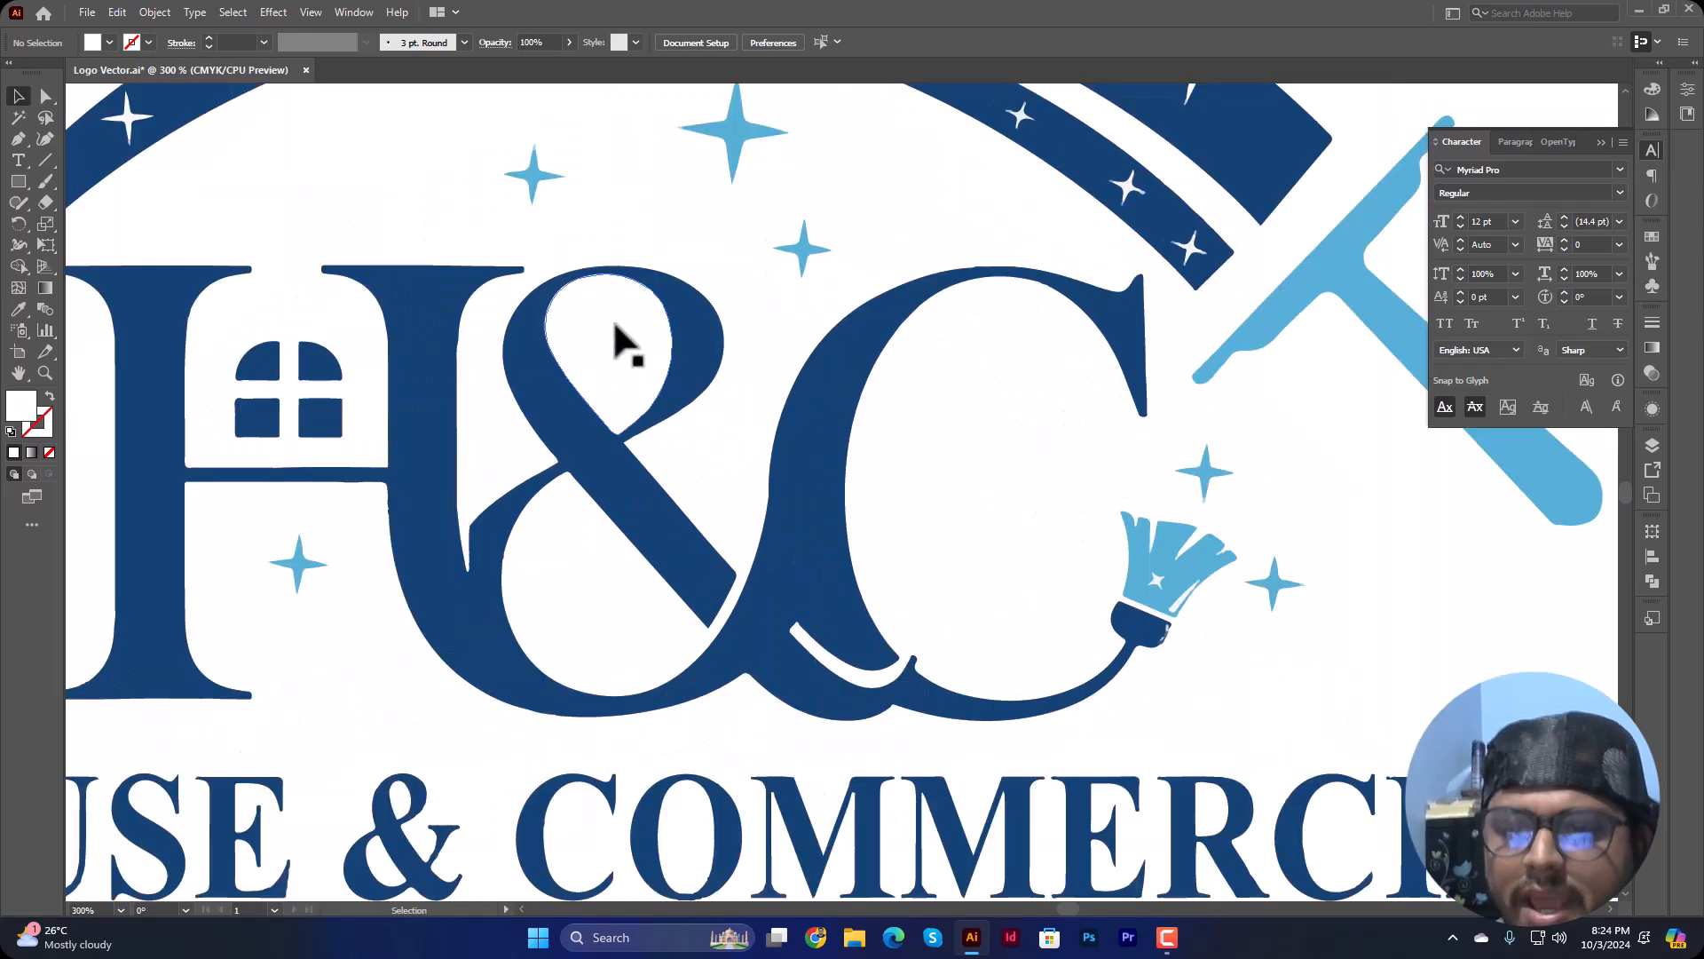
pyautogui.scroll(-3, 891, 457)
pyautogui.scroll(-2, 890, 457)
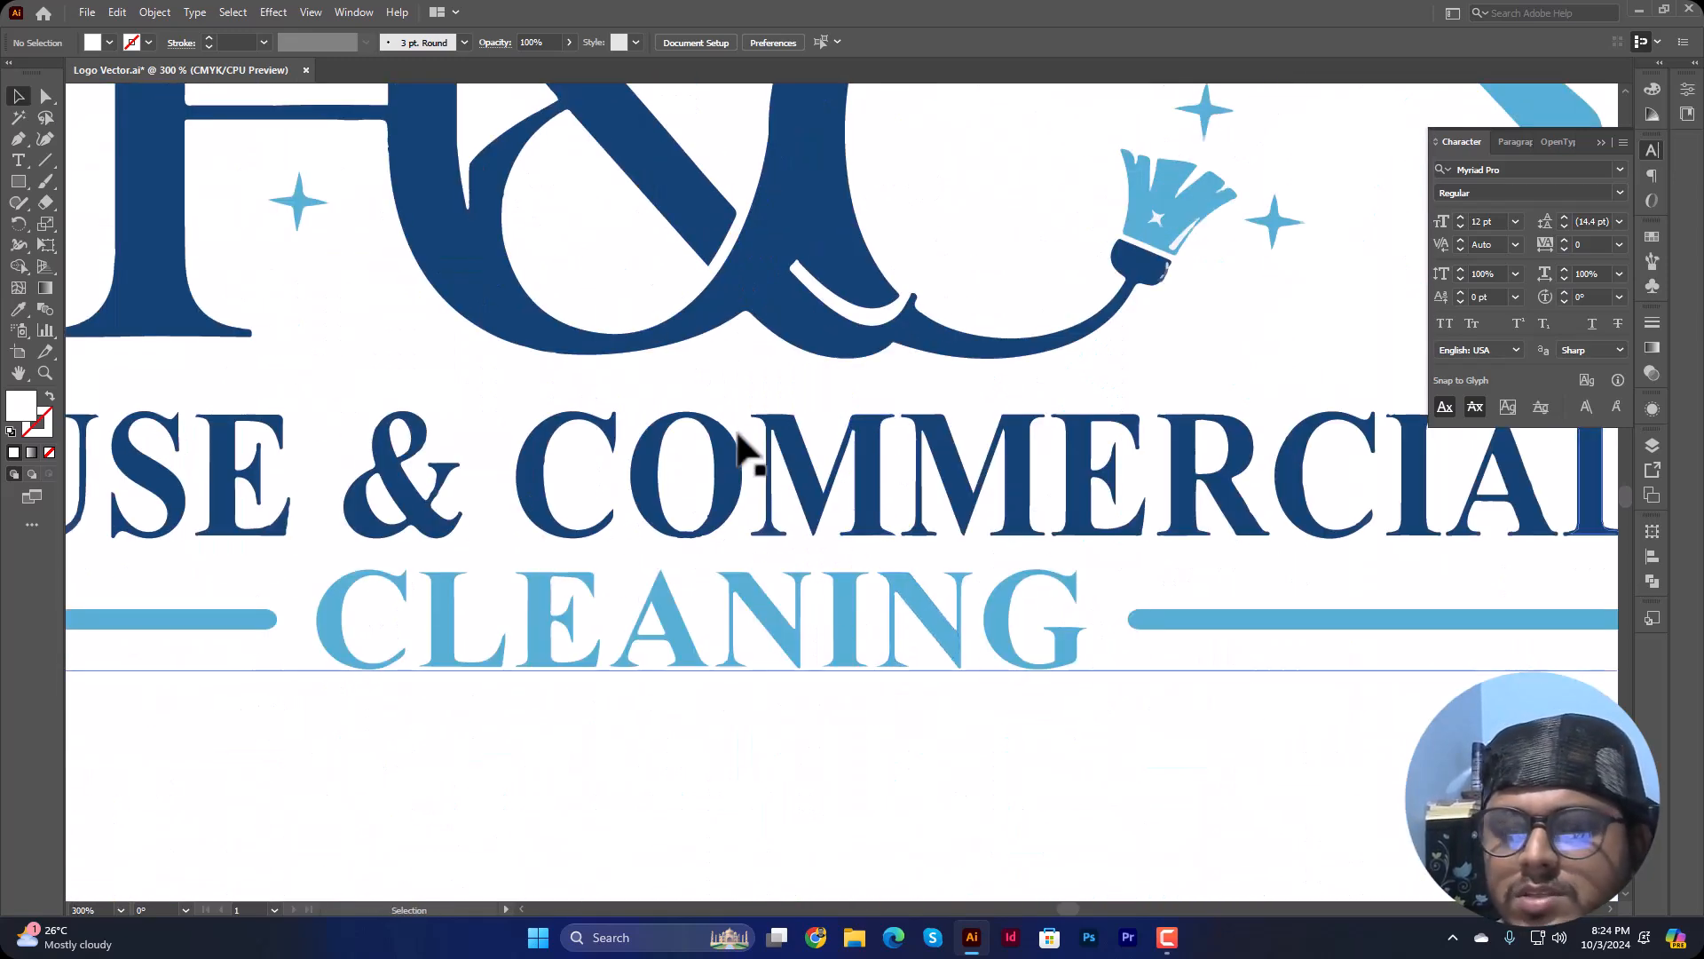
pyautogui.scroll(-5, 745, 498)
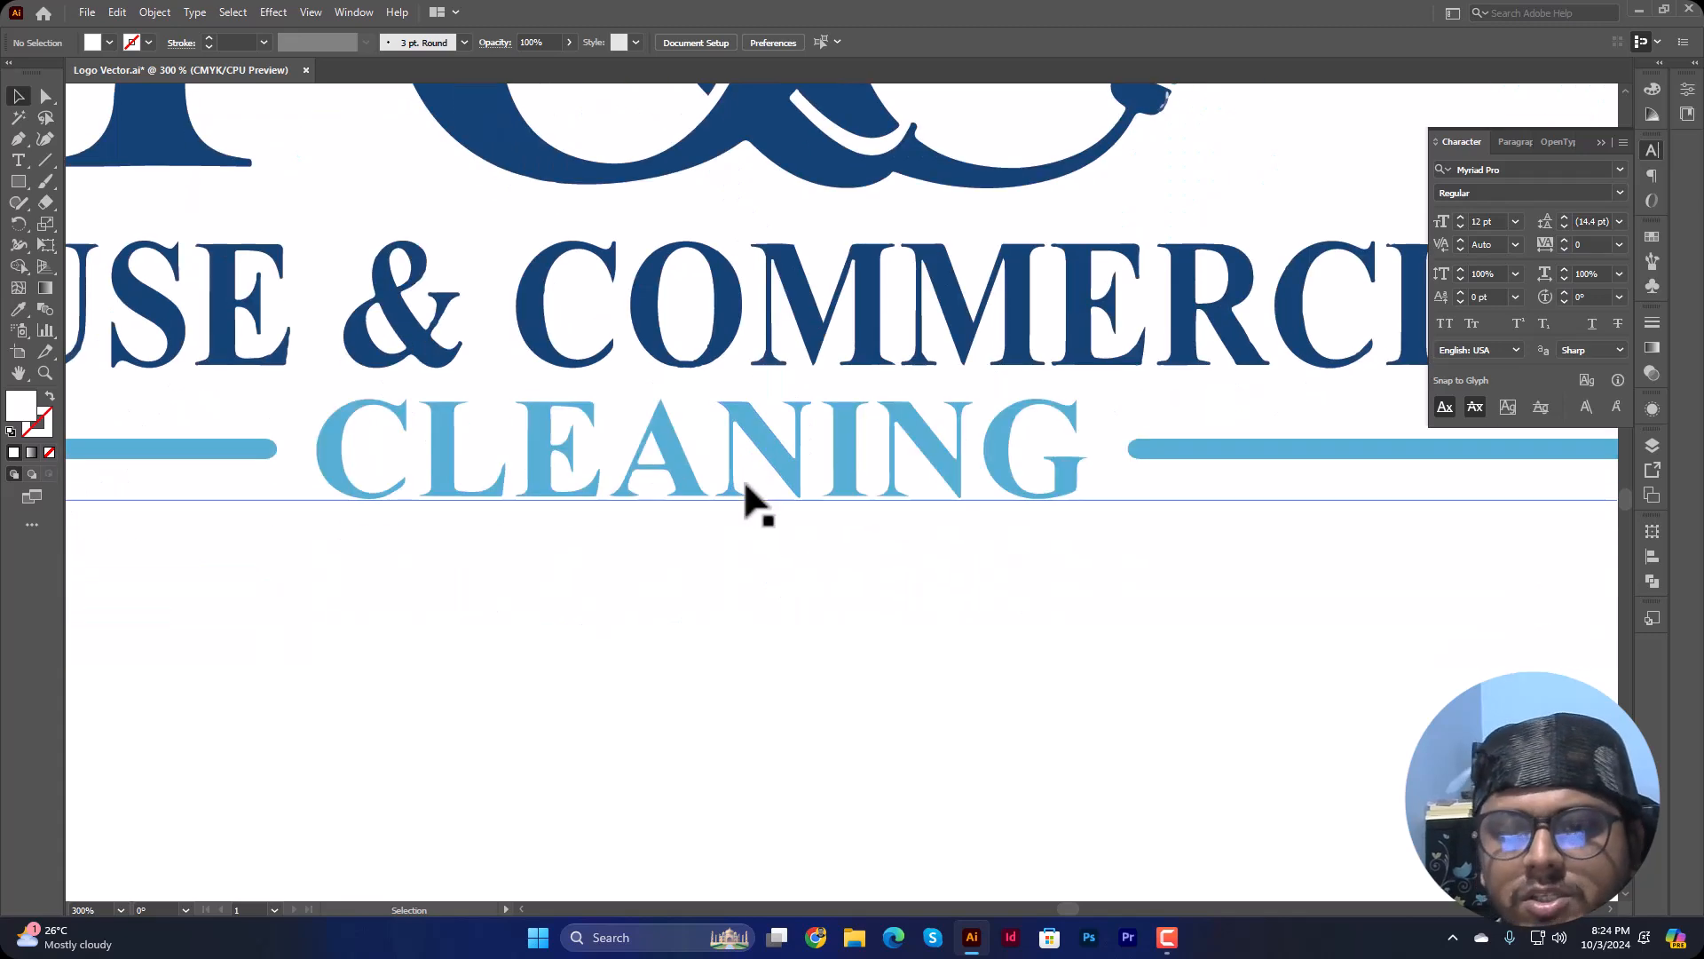
pyautogui.moveTo(732, 395); pyautogui.dragTo(850, 543)
pyautogui.scroll(8, 839, 555)
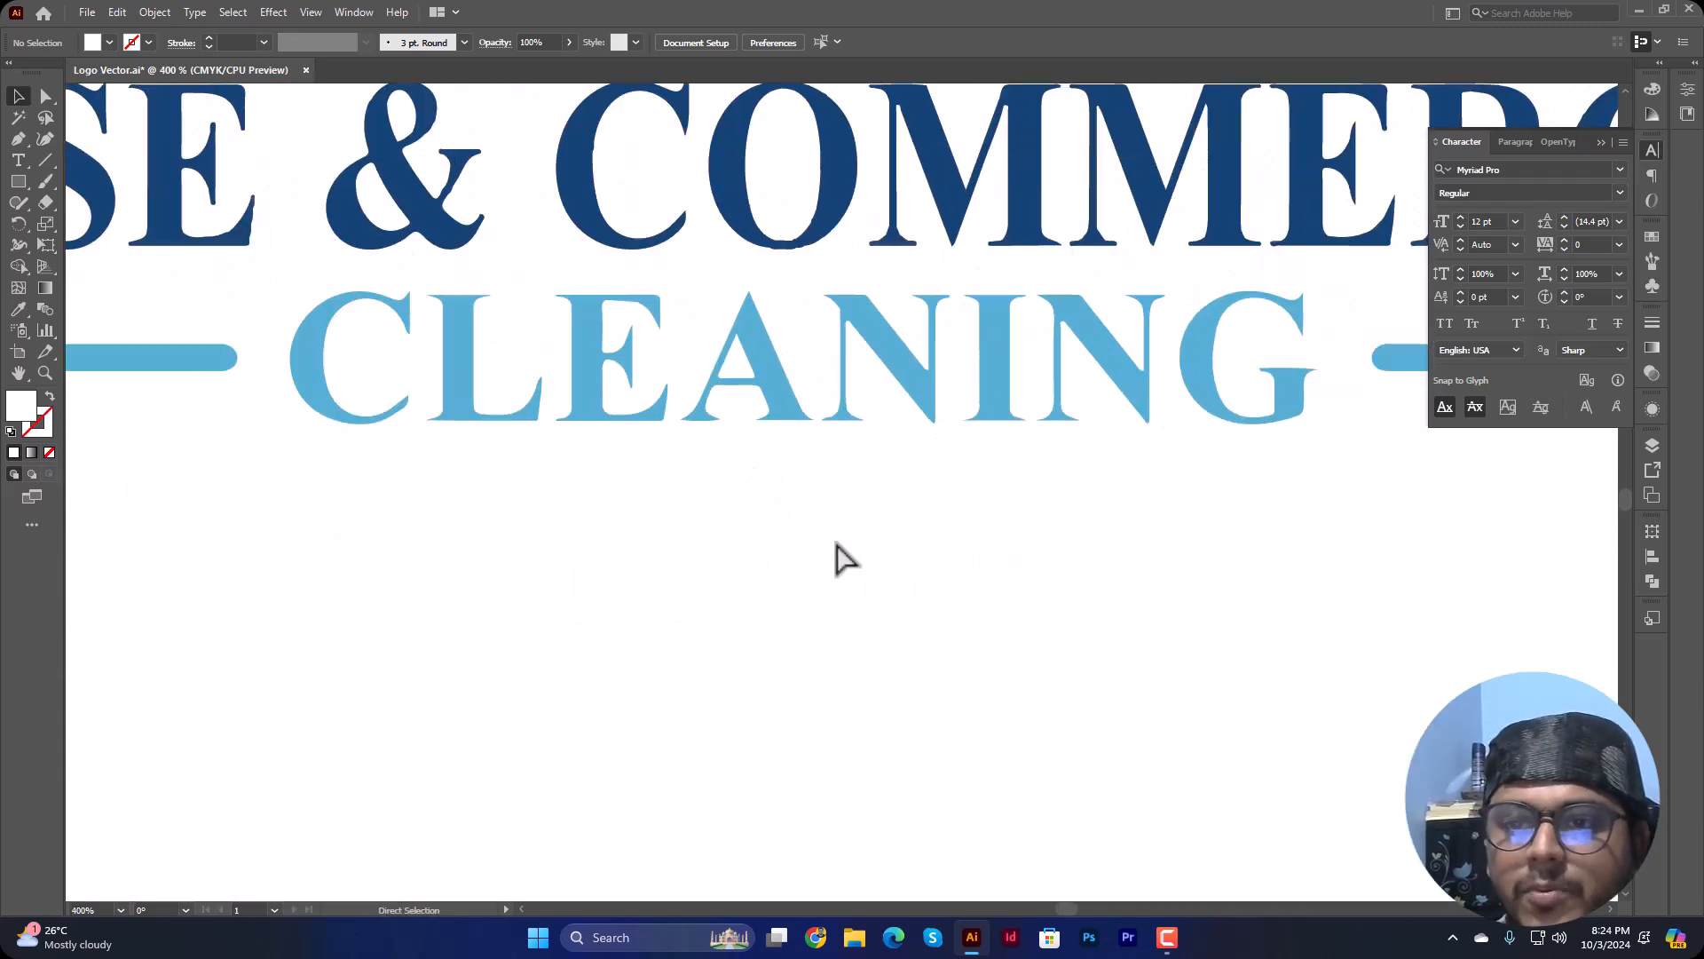
pyautogui.scroll(1, 758, 435)
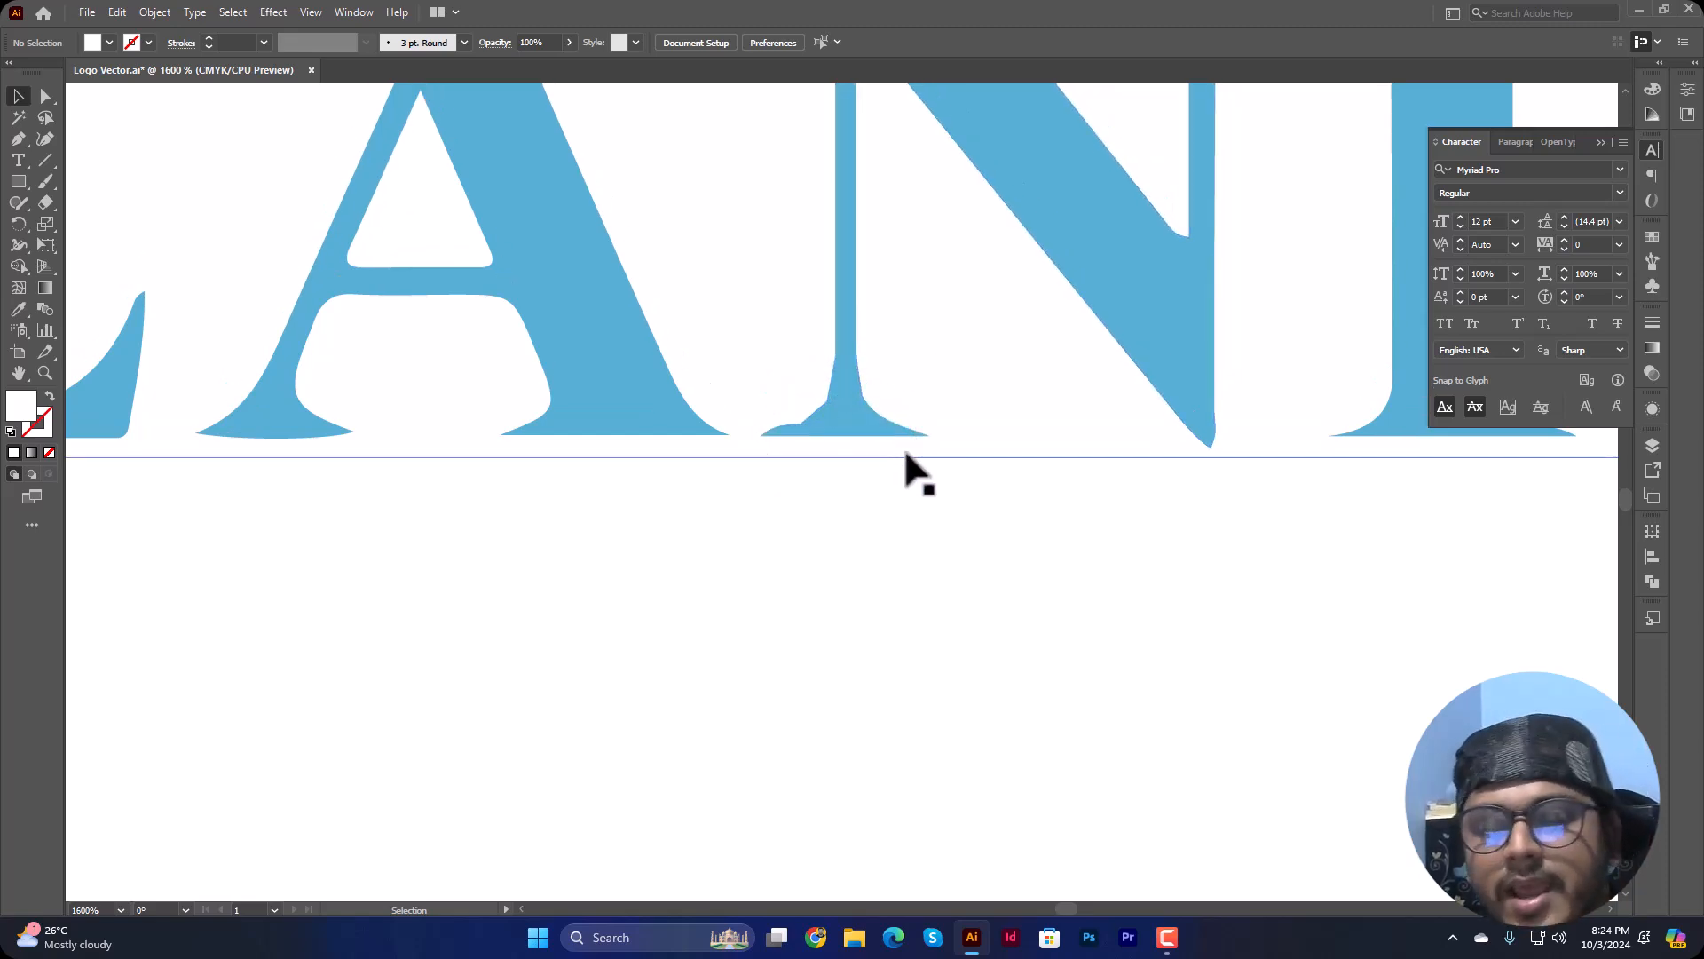
pyautogui.scroll(-5, 904, 447)
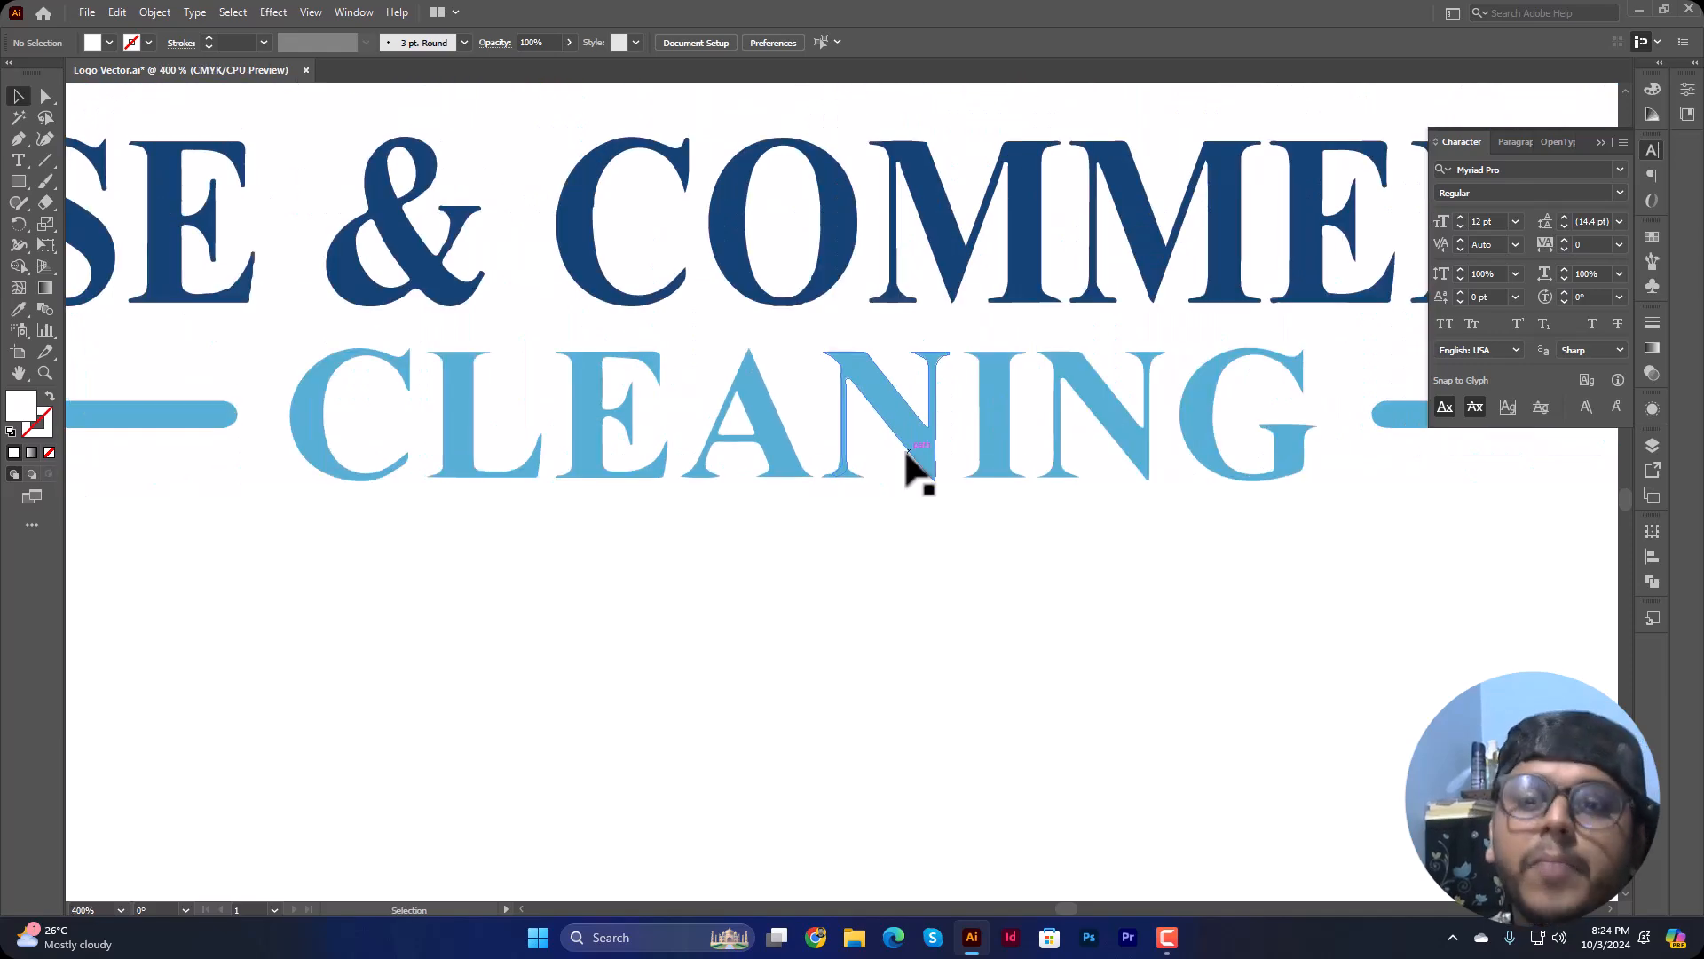
pyautogui.scroll(-2, 907, 451)
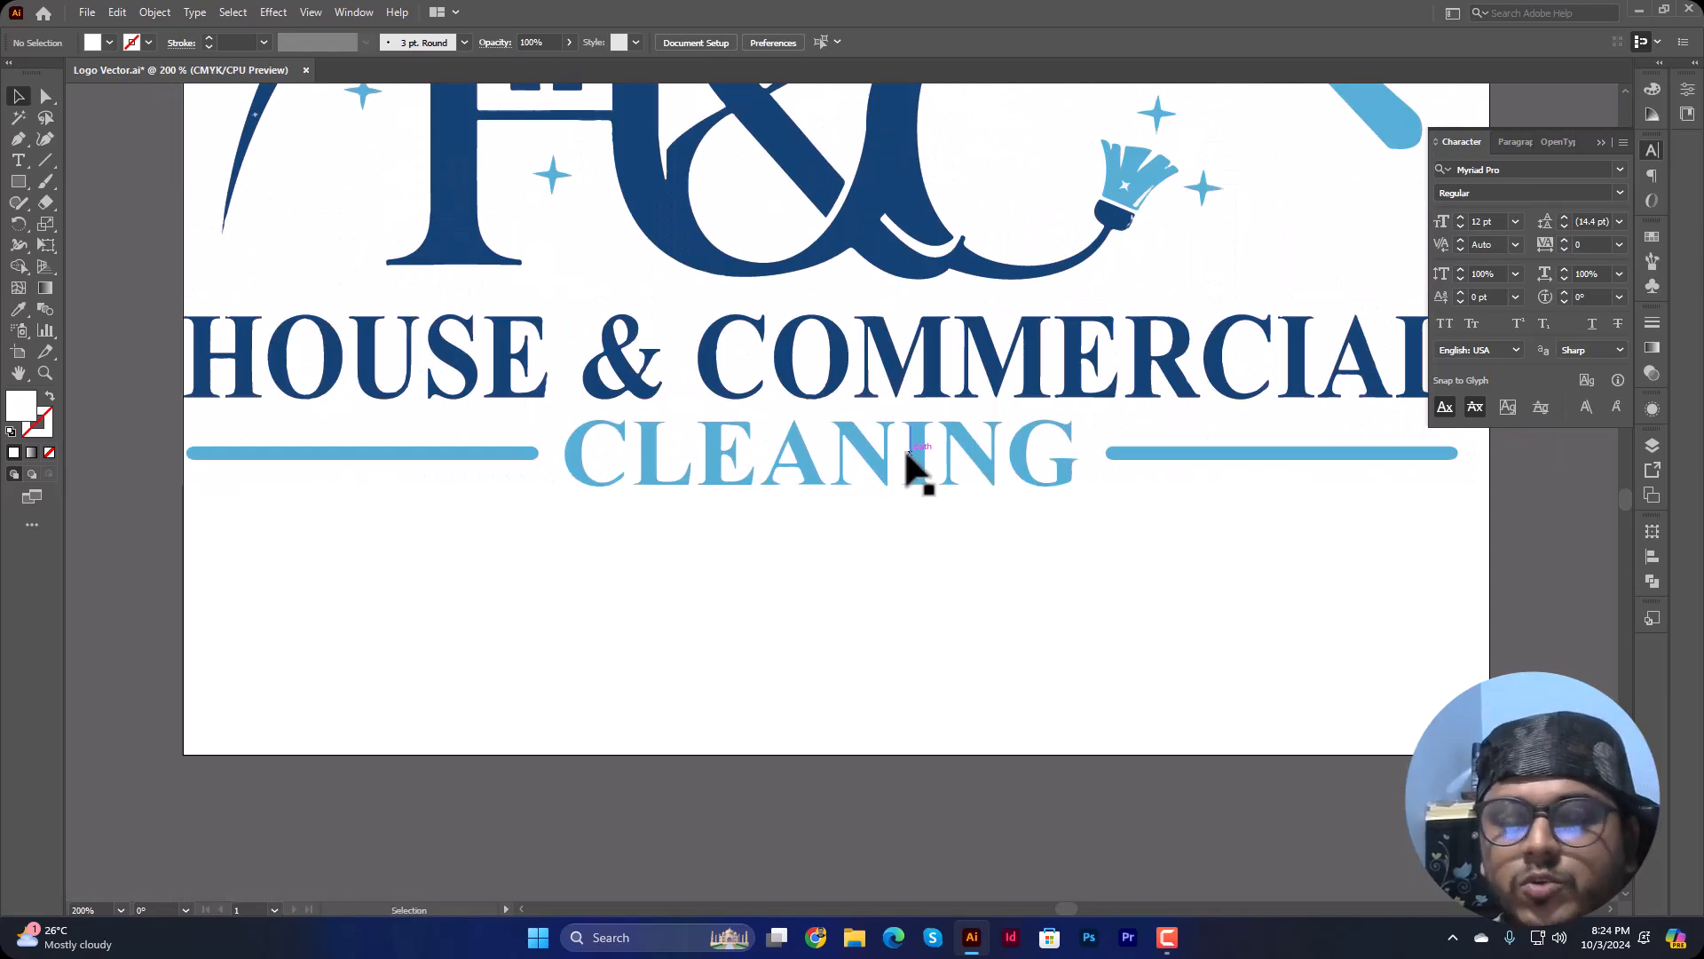
pyautogui.scroll(3, 914, 461)
pyautogui.scroll(-1, 816, 460)
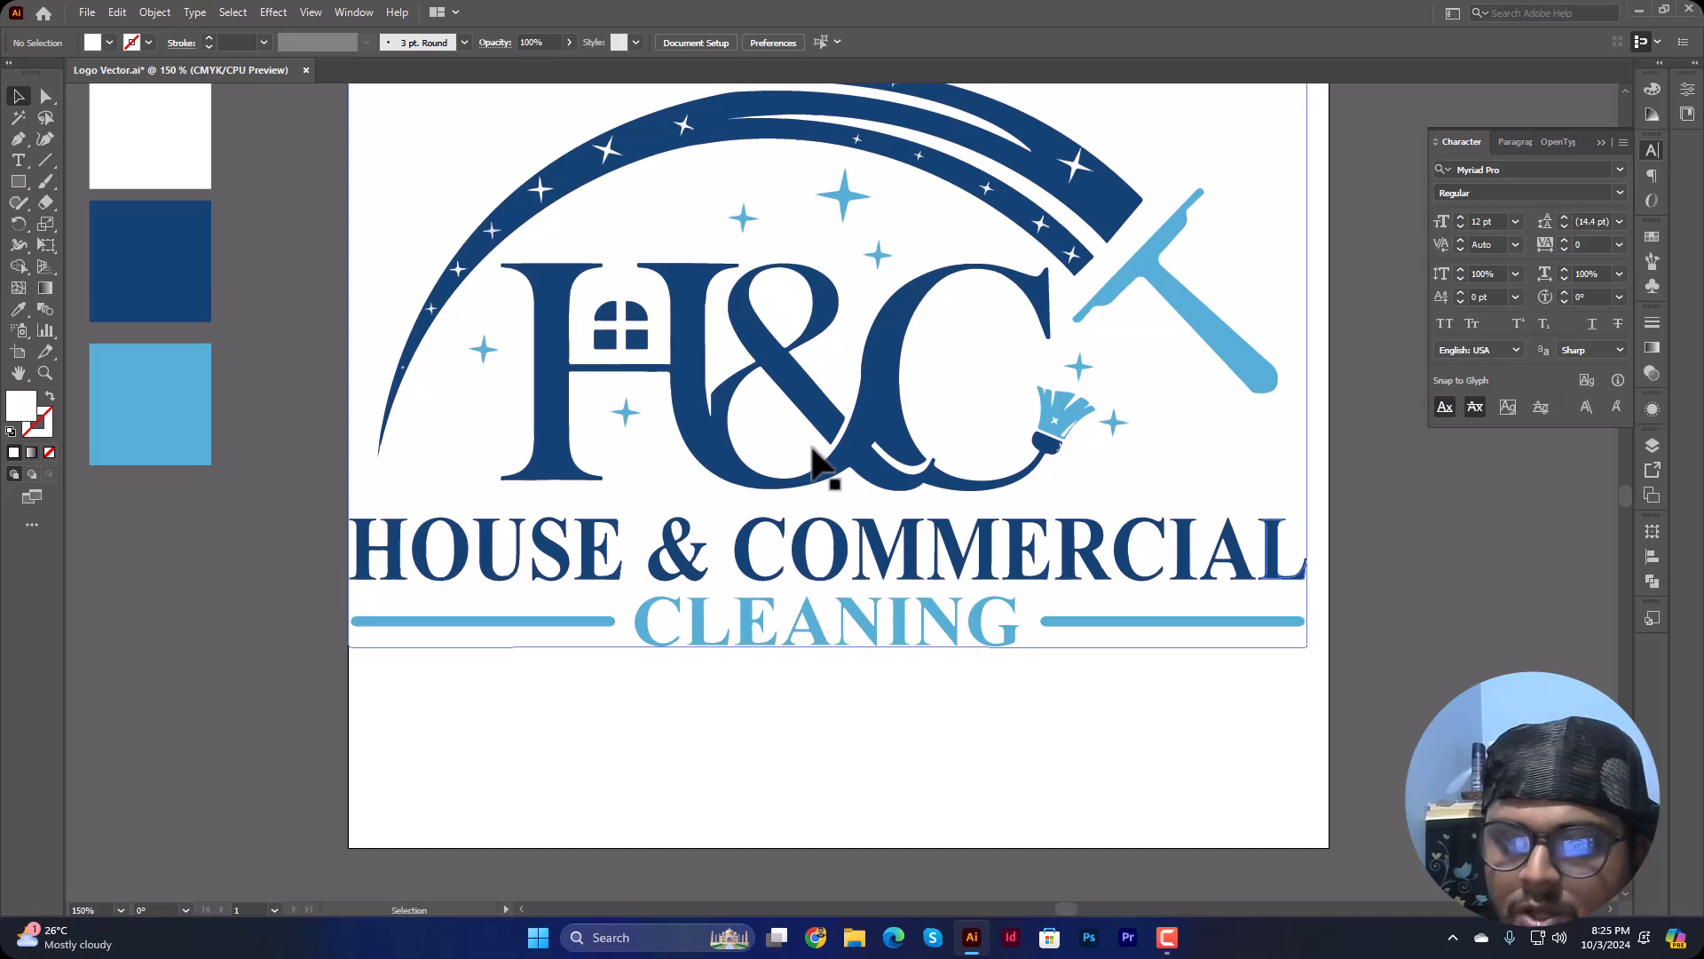